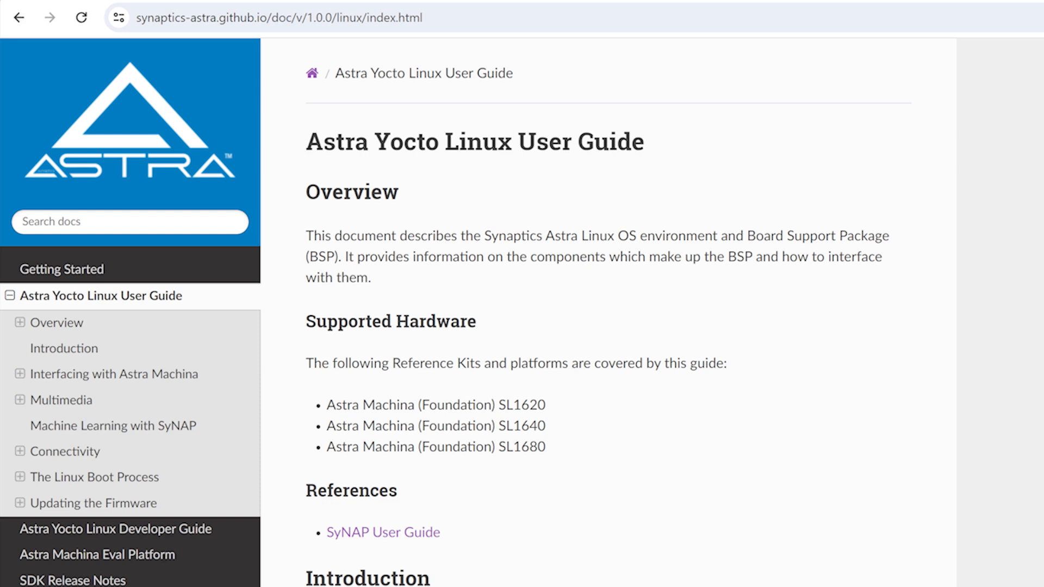
pyautogui.scroll(-1, 606, 319)
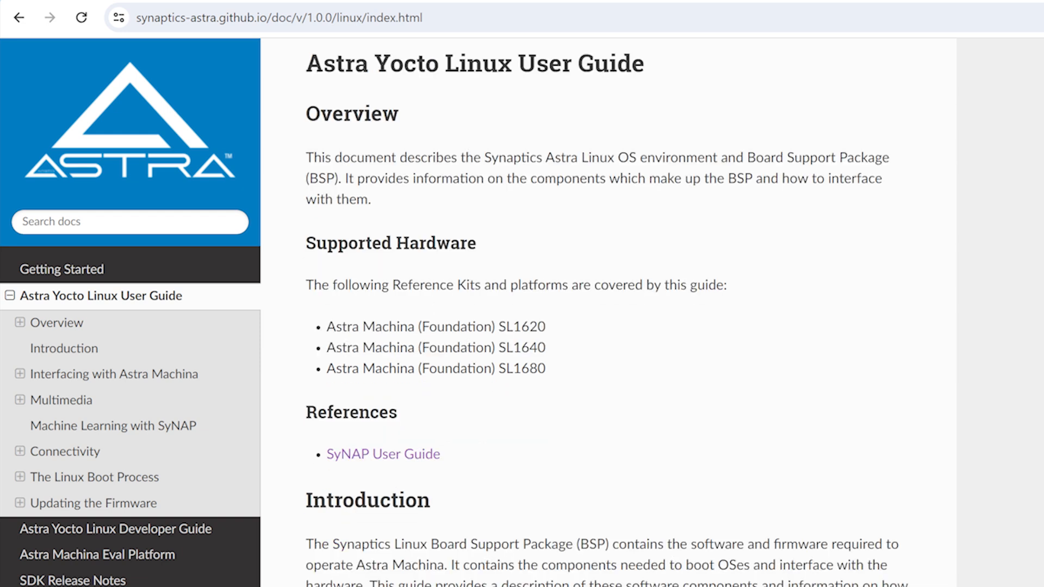
pyautogui.scroll(-2, 607, 319)
pyautogui.scroll(-1, 607, 320)
pyautogui.scroll(-1, 607, 320)
pyautogui.scroll(-1, 607, 319)
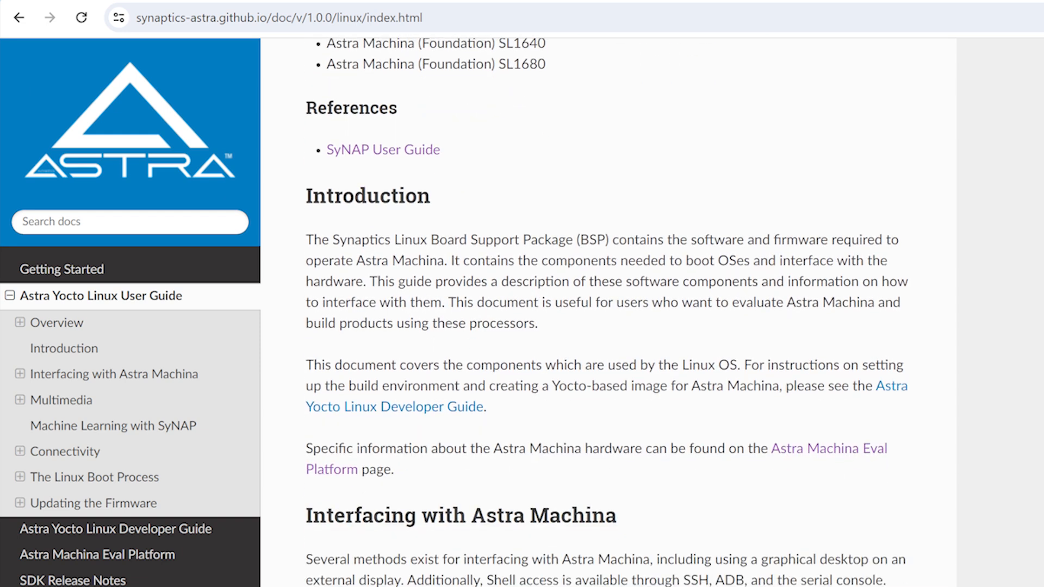
pyautogui.scroll(-1, 606, 320)
pyautogui.scroll(-1, 607, 319)
pyautogui.scroll(-1, 607, 319)
pyautogui.scroll(-1, 606, 319)
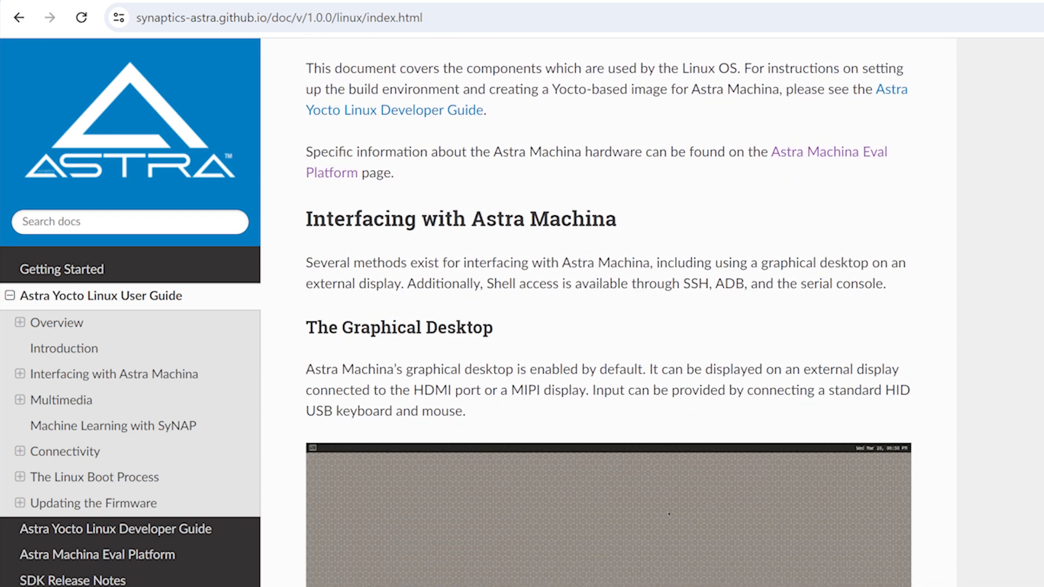
pyautogui.scroll(-1, 607, 320)
pyautogui.scroll(-1, 606, 319)
pyautogui.scroll(-1, 607, 320)
pyautogui.scroll(-1, 606, 320)
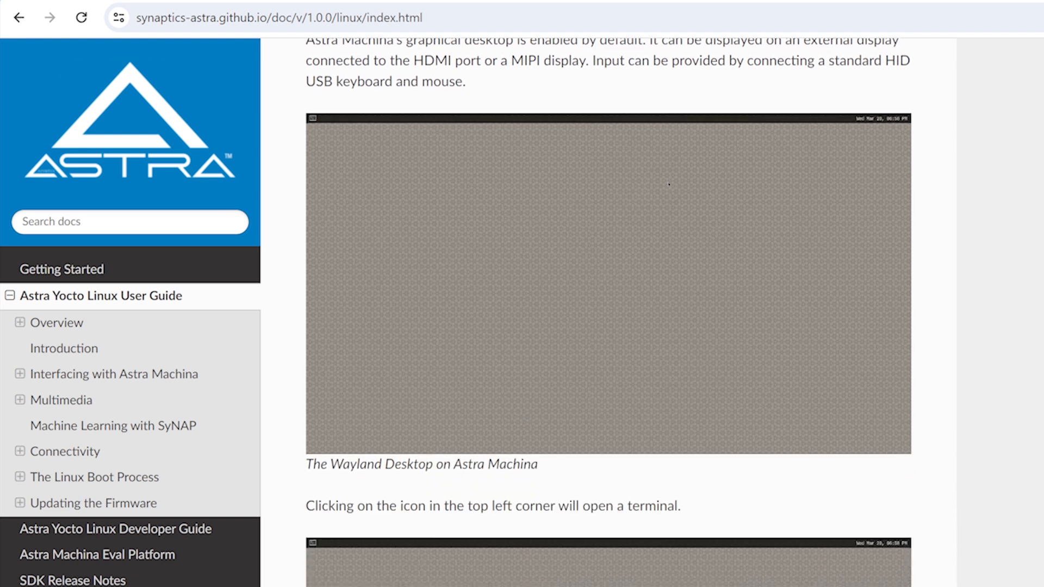
pyautogui.scroll(-1, 607, 319)
pyautogui.scroll(-1, 607, 320)
pyautogui.scroll(-1, 607, 319)
pyautogui.scroll(-1, 606, 320)
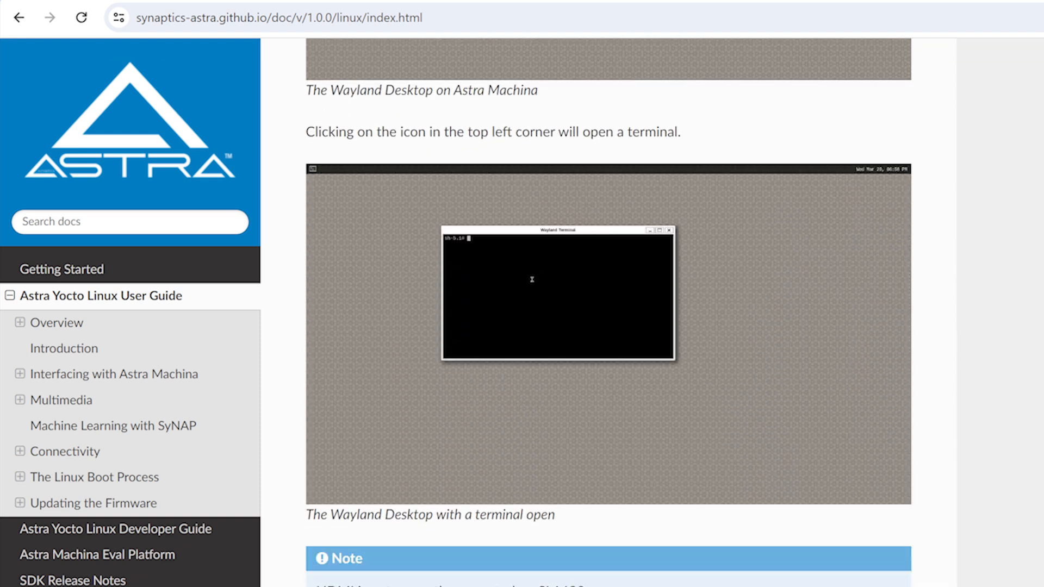
pyautogui.scroll(-1, 607, 320)
pyautogui.scroll(-1, 606, 320)
pyautogui.scroll(-1, 608, 320)
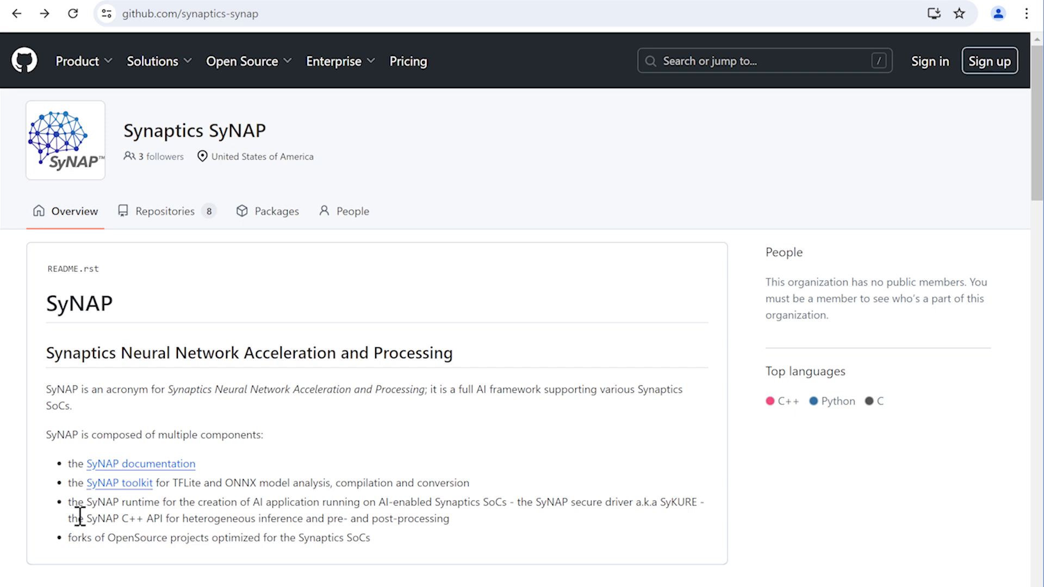
pyautogui.scroll(-1, 80, 517)
pyautogui.scroll(-2, 80, 516)
pyautogui.scroll(-1, 80, 516)
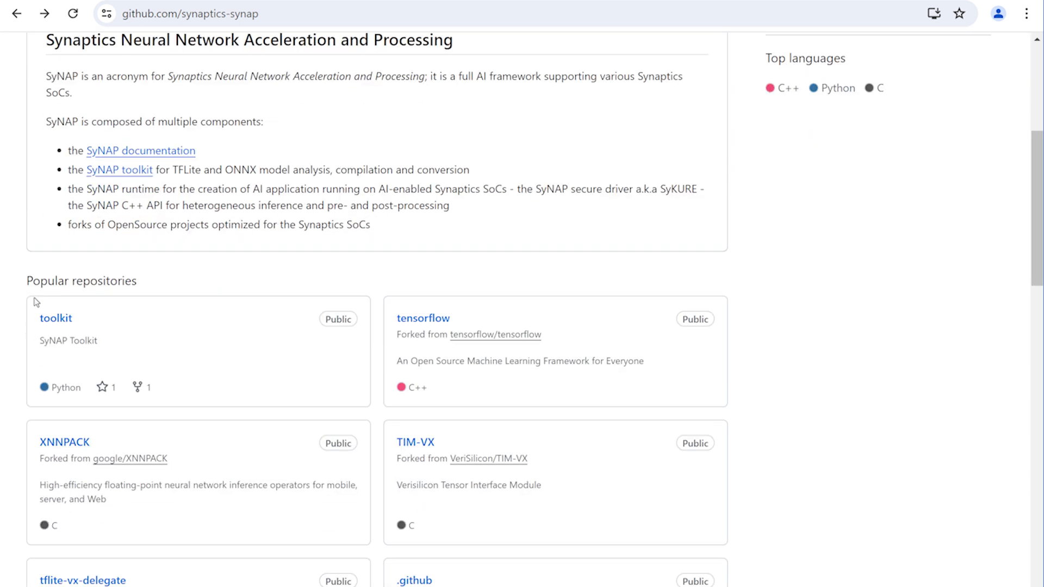
# Look over the SyNAP toolkit repository, then return to the Synaptics Astra organization page.
pyautogui.click(65, 326)
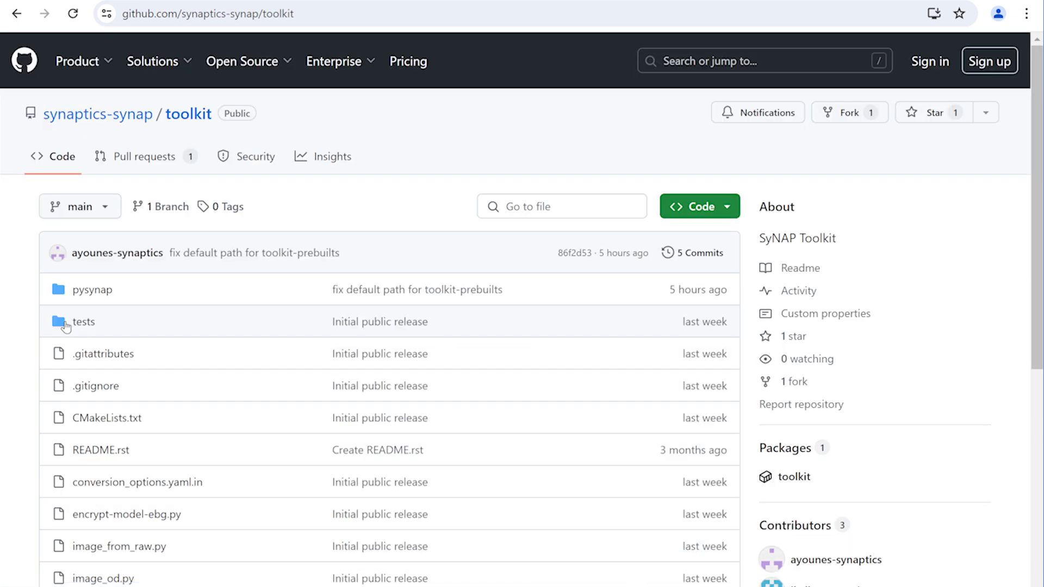
pyautogui.scroll(-1, 14, 363)
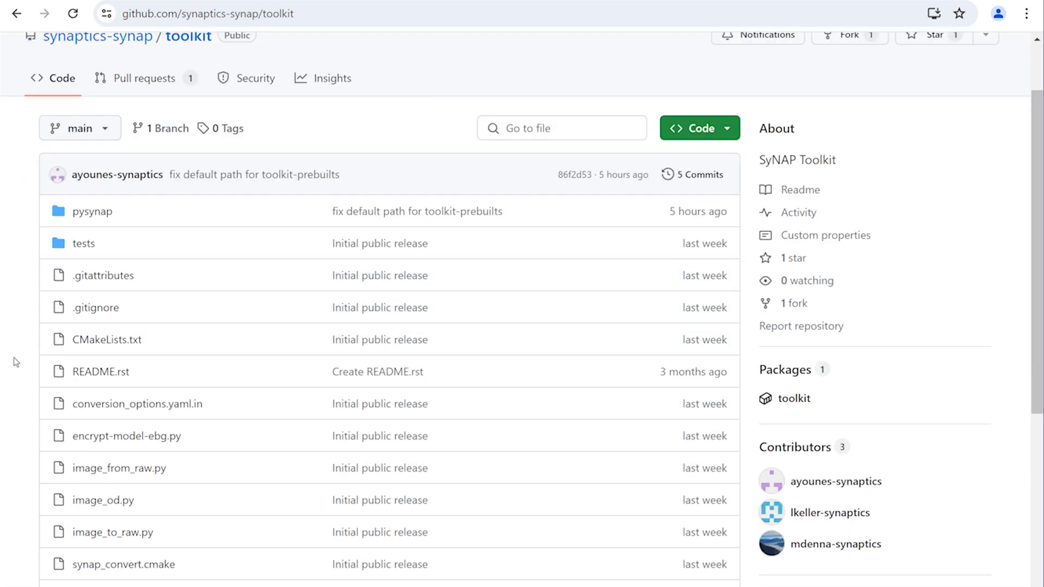
pyautogui.scroll(-2, 14, 362)
pyautogui.scroll(-1, 14, 362)
pyautogui.scroll(-1, 14, 363)
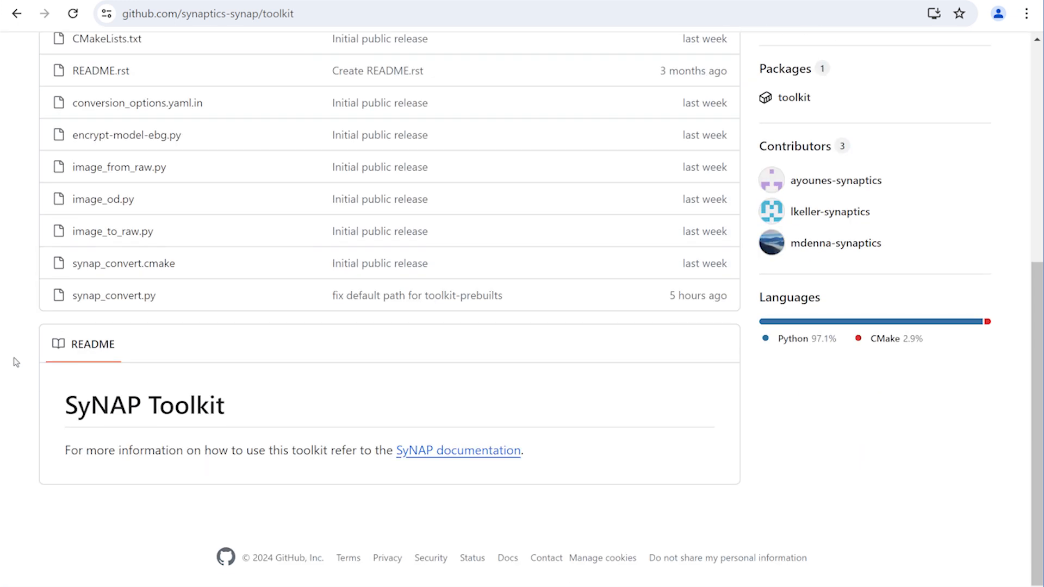
pyautogui.hotkey('alt', 'Left')
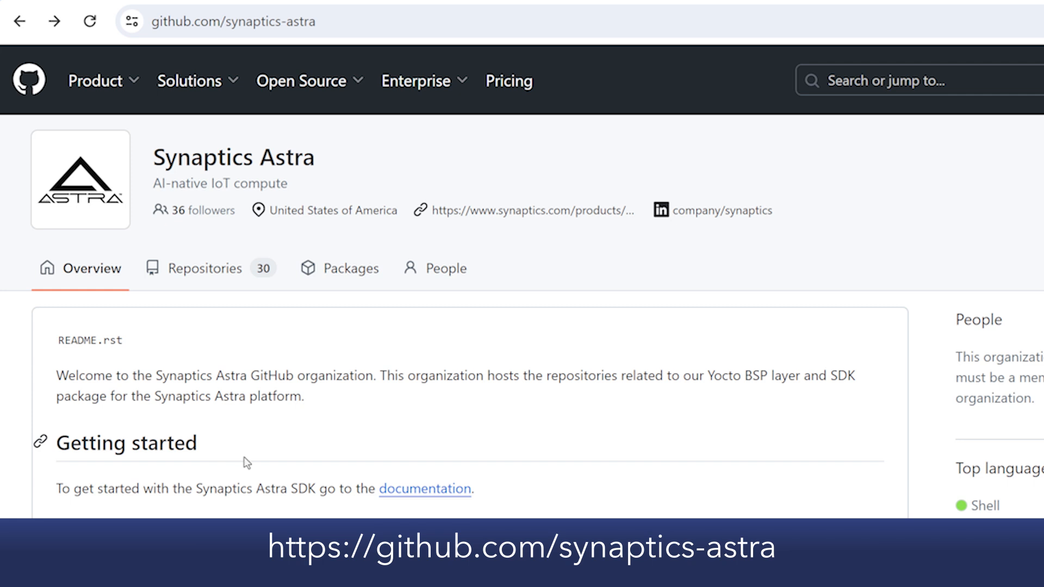
pyautogui.scroll(-1, 245, 462)
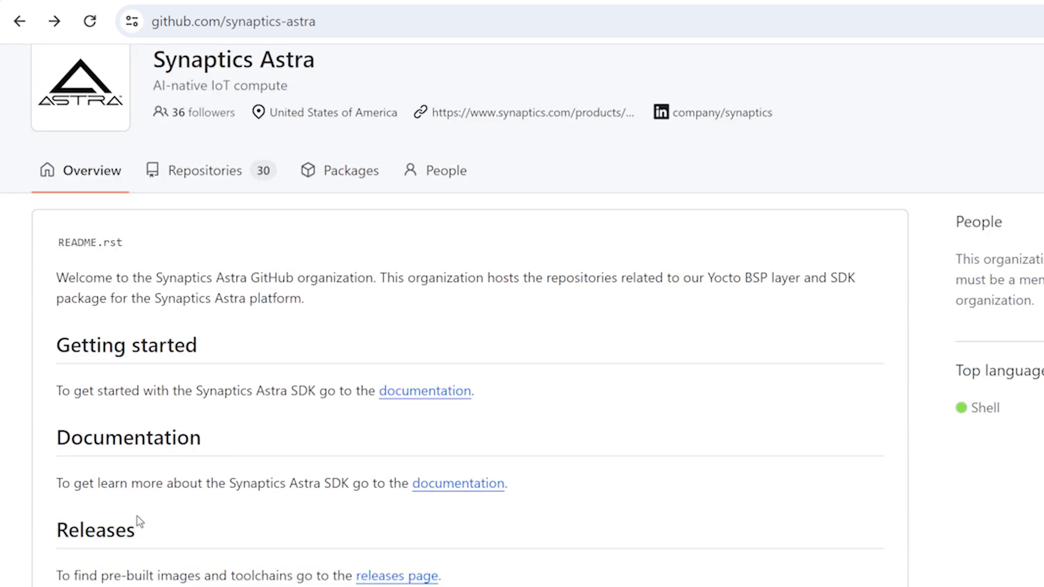
pyautogui.scroll(-2, 131, 529)
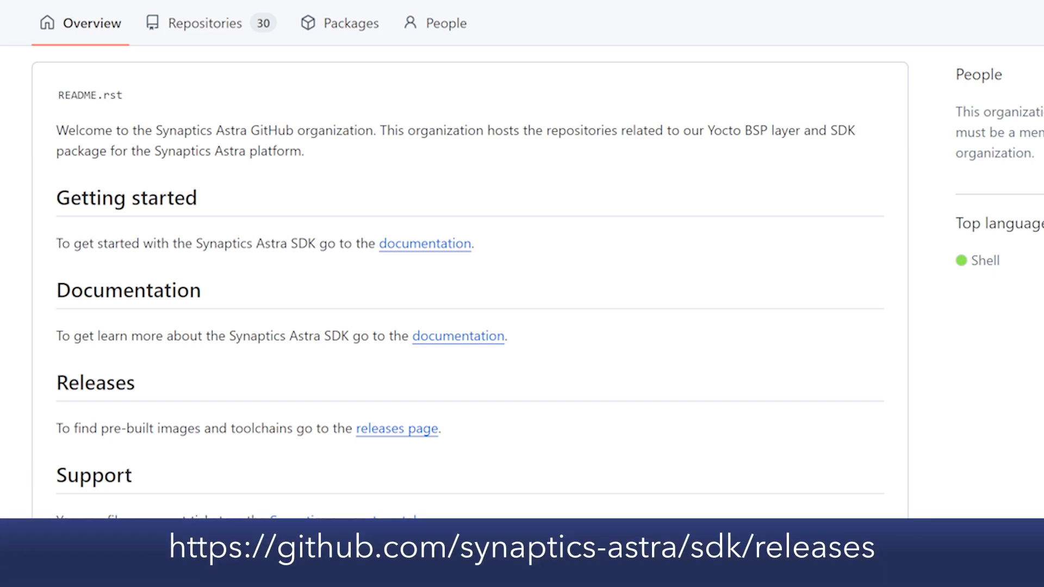
# Follow the 'releases page' link to the Astra SDK v1.0.0 release listing.
pyautogui.click(380, 429)
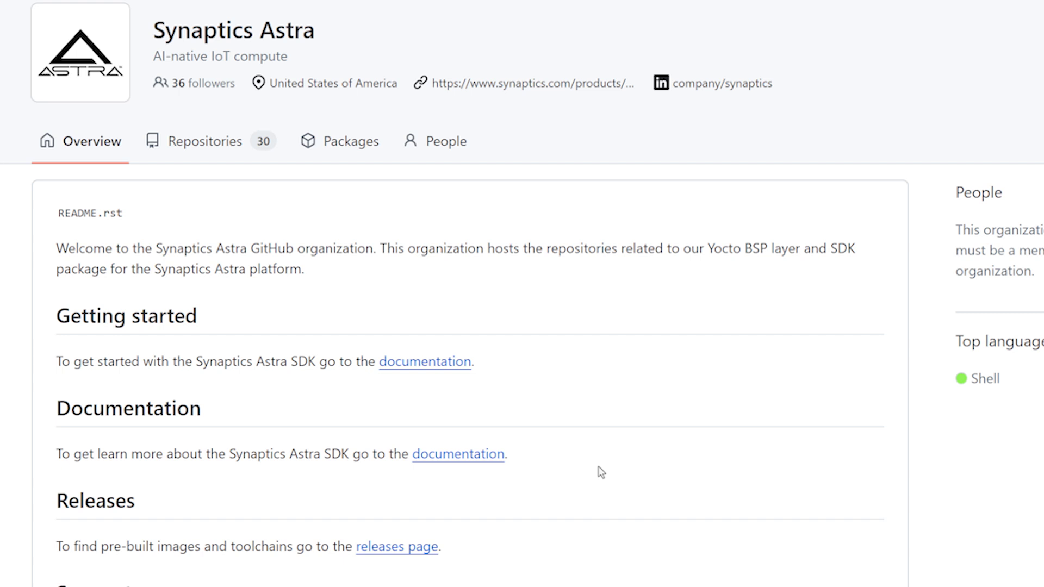
pyautogui.scroll(-1, 599, 472)
pyautogui.scroll(-3, 599, 471)
pyautogui.scroll(-3, 599, 471)
pyautogui.scroll(-2, 599, 471)
pyautogui.scroll(-3, 599, 472)
pyautogui.scroll(-5, 600, 472)
pyautogui.scroll(-4, 599, 471)
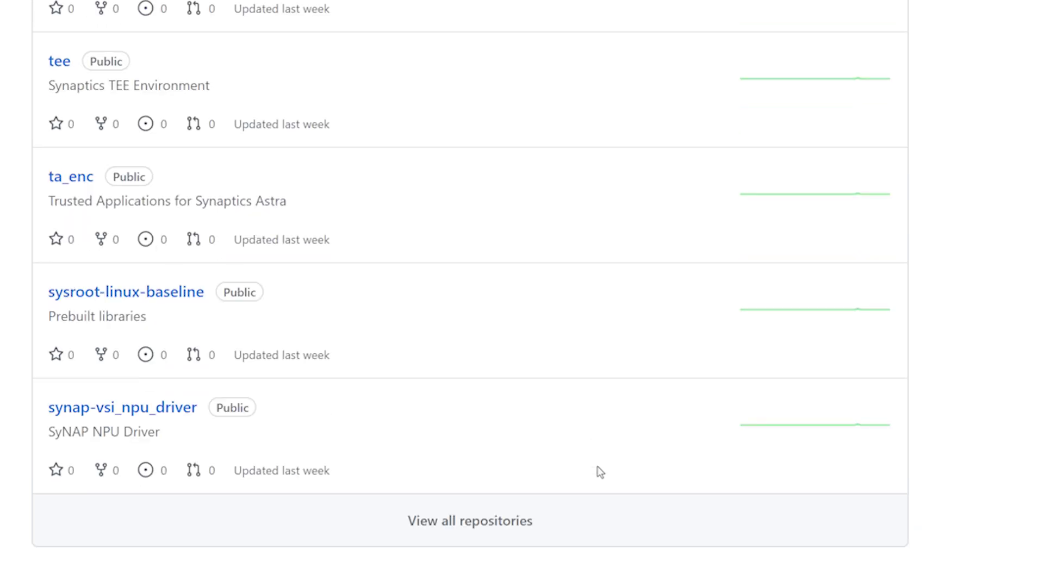
# From the full repository list, browse linux_5_15-modules on branch v1.0.0 to drivers/clk/berlin/clk.c.
pyautogui.click(462, 521)
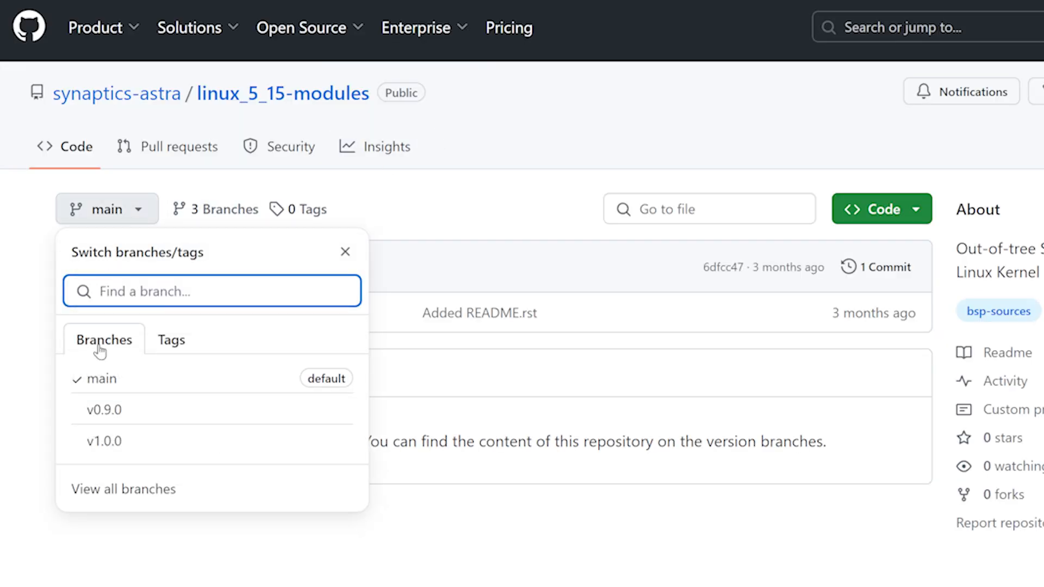
pyautogui.click(108, 441)
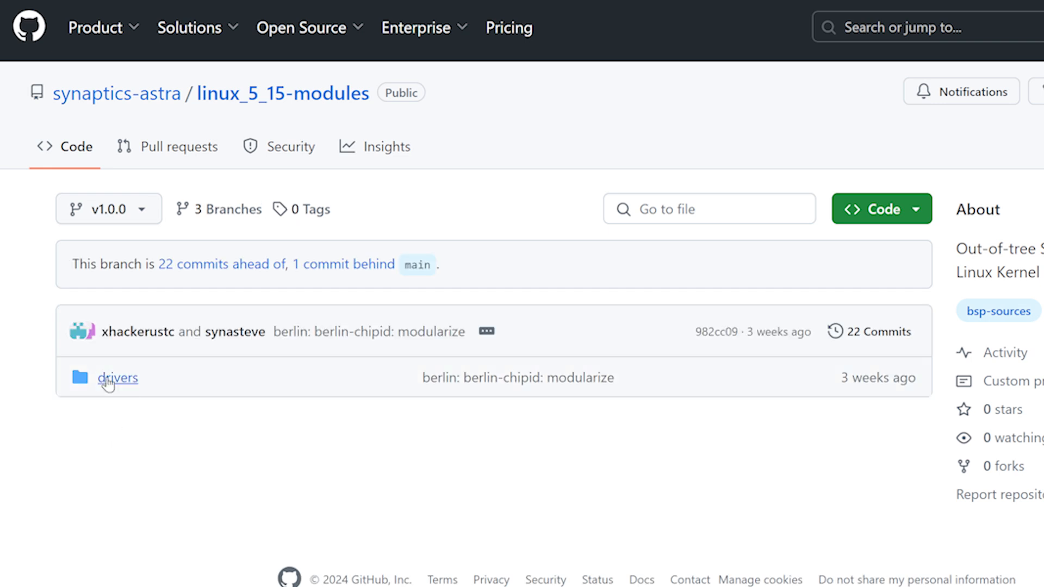
pyautogui.click(108, 382)
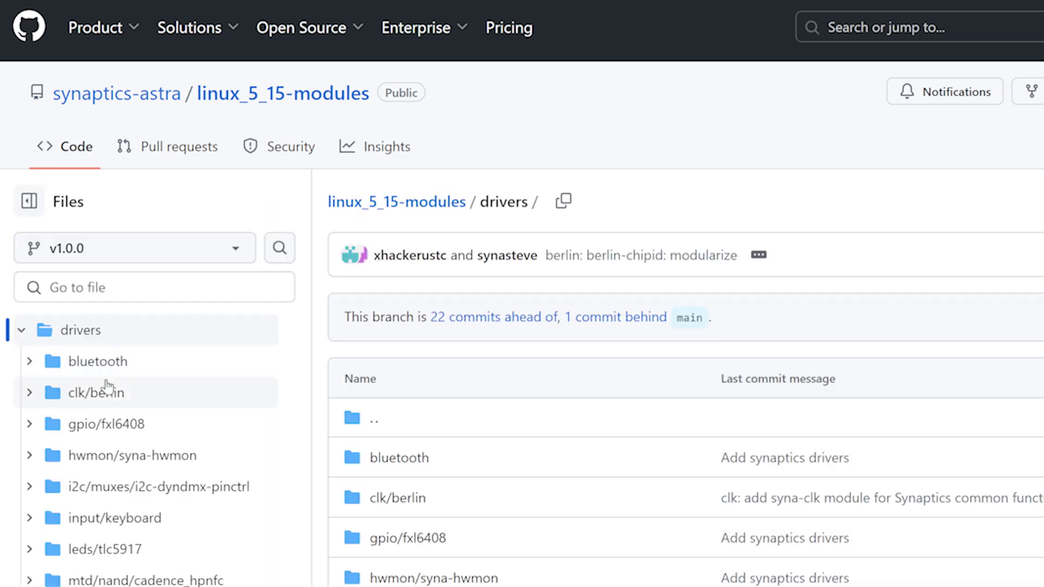
pyautogui.click(398, 498)
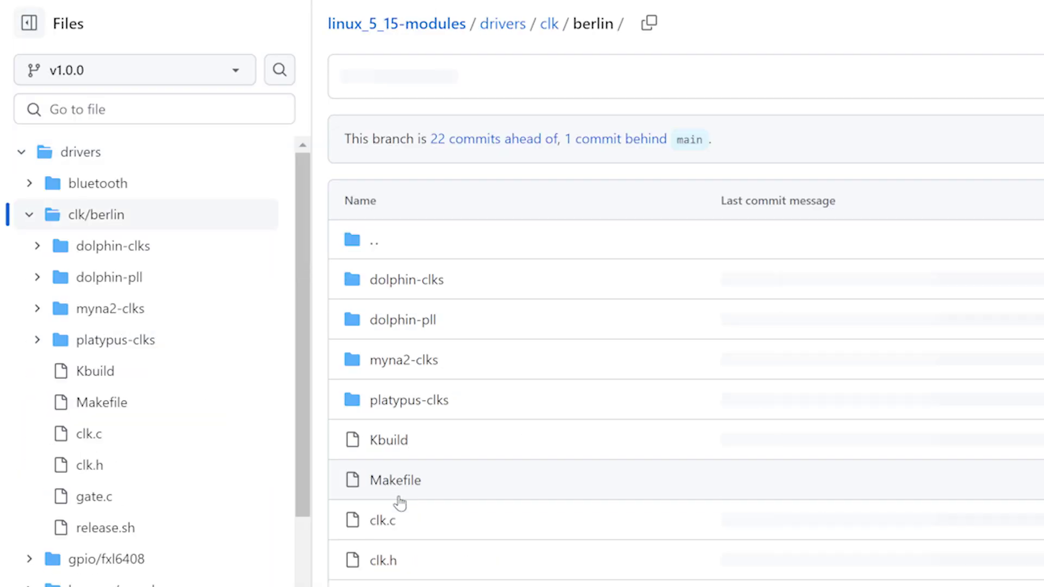
pyautogui.click(380, 521)
pyautogui.scroll(-1, 381, 526)
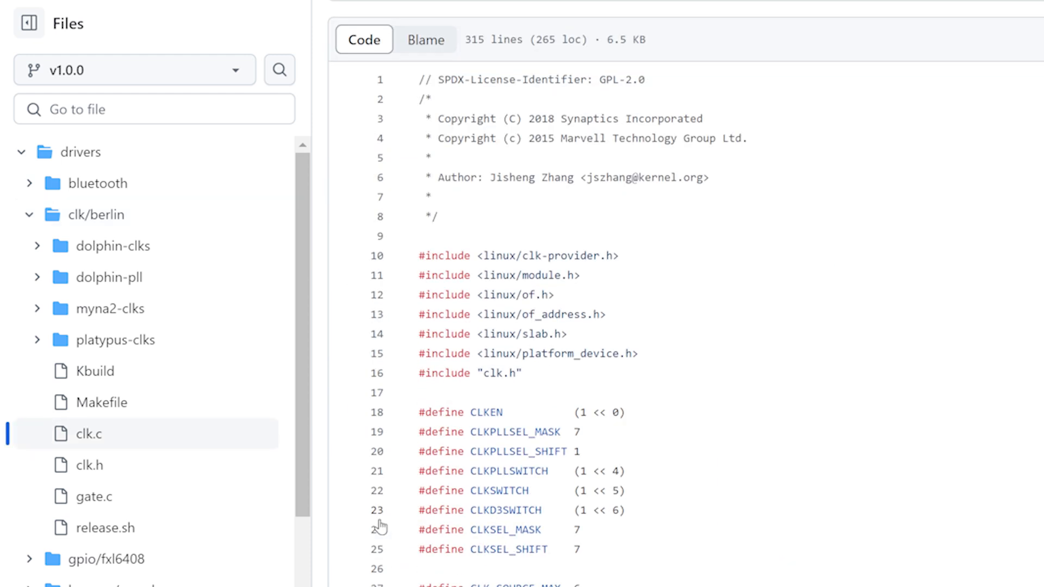
pyautogui.scroll(-3, 383, 523)
pyautogui.scroll(-3, 393, 514)
pyautogui.scroll(-4, 395, 506)
pyautogui.scroll(-4, 395, 504)
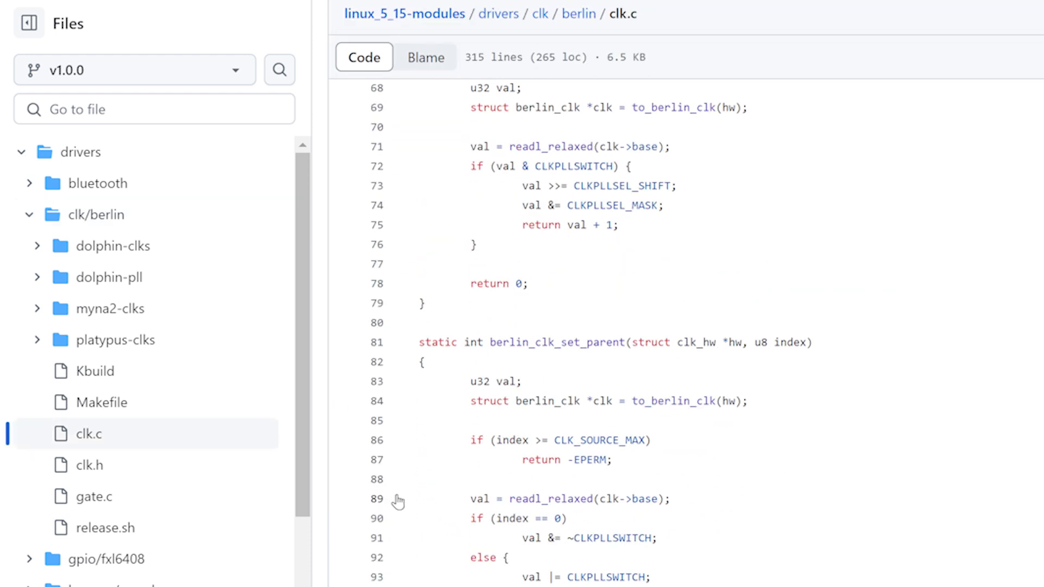
pyautogui.scroll(-1, 395, 501)
pyautogui.scroll(-2, 395, 502)
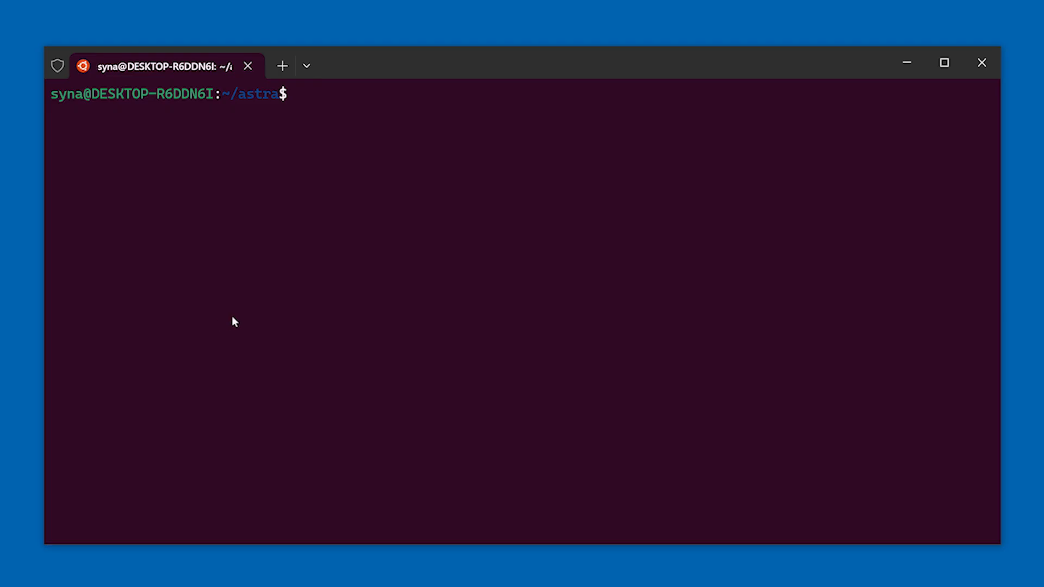
pyautogui.write('docker run --rm -it -v $(pwd):$(pwd) ghcr.io/synaptics-astra/crops:1.0.0 --workdir=$(pwd)')
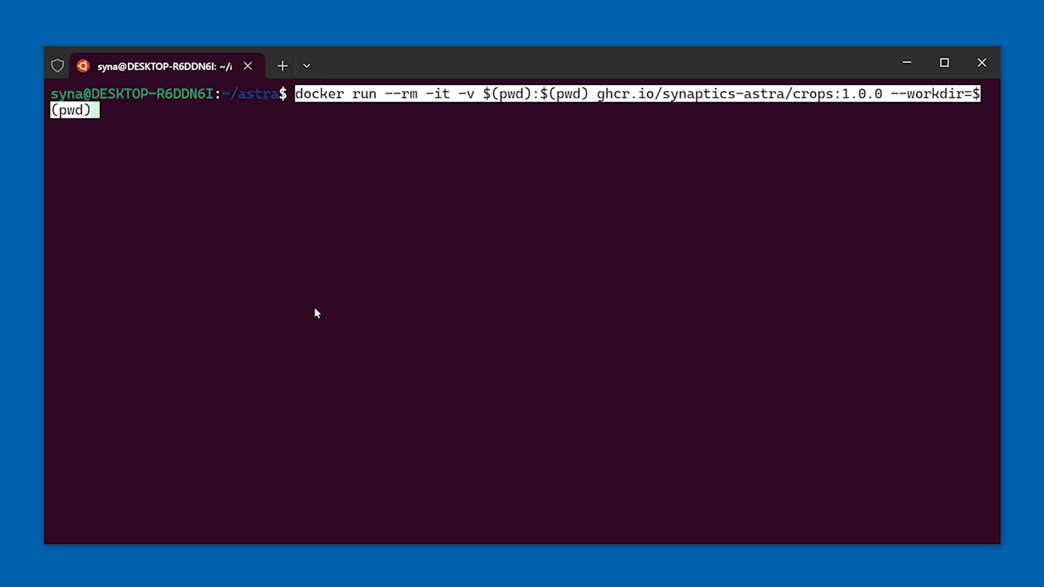
# Run the docker run crops:1.0.0 command to start the Astra build container.
pyautogui.press('Return')
pyautogui.write('git clone -b v1.0.0 --recurse-submodules \\ https://github.com/synaptics-astra/sdk')
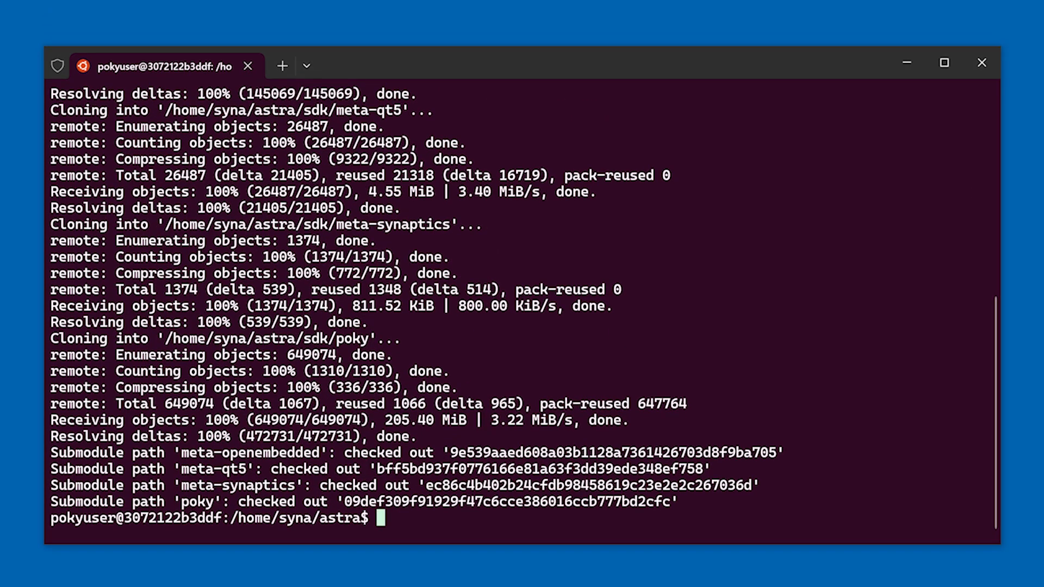
pyautogui.write('cd sdk')
# From the sdk directory, source meta-synaptics/setup/setup-environment.
pyautogui.press('Return')
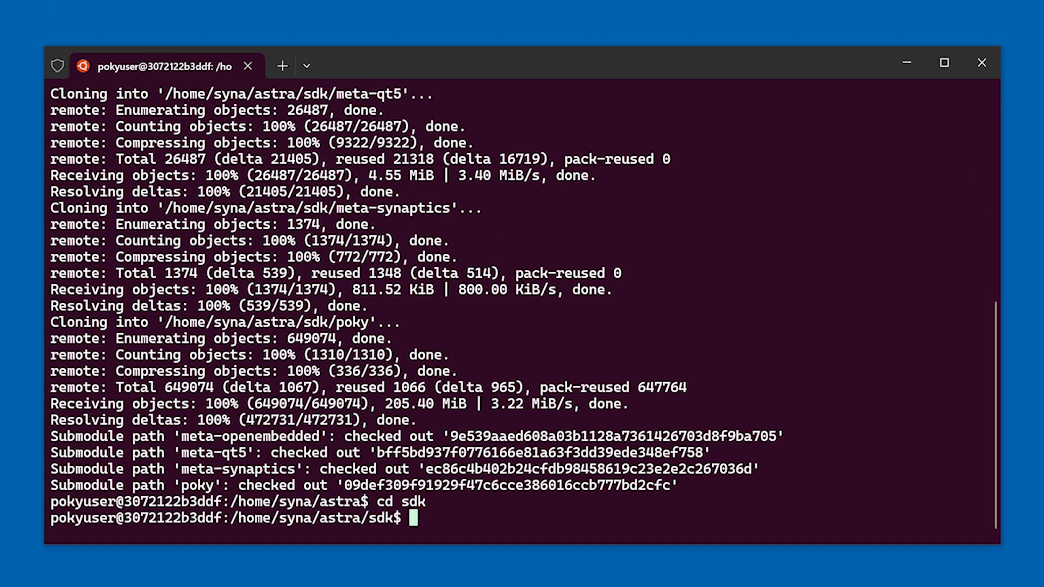
pyautogui.write('source ./meta-sy')
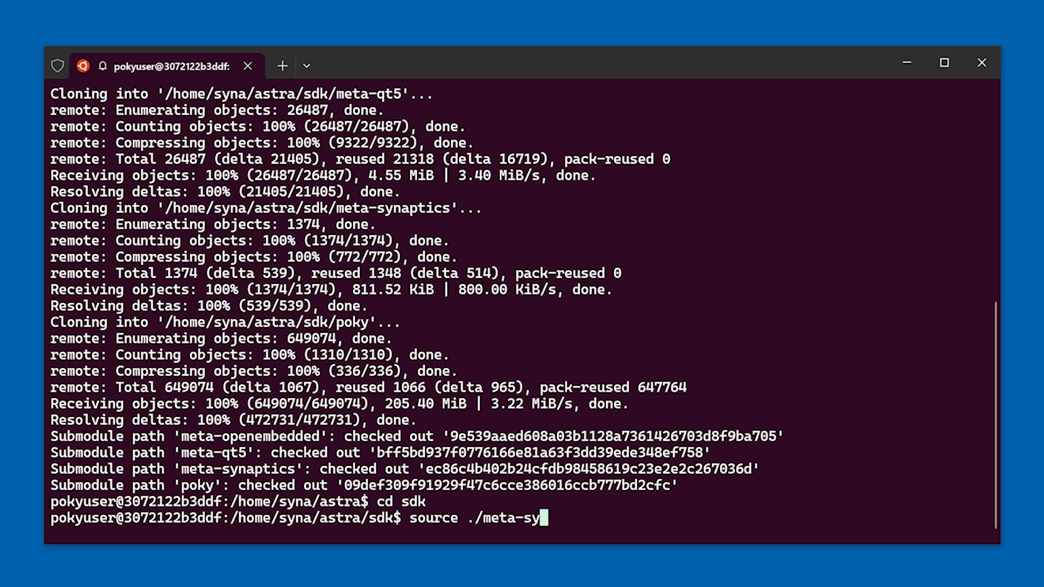
pyautogui.press('Tab')
pyautogui.write('se')
pyautogui.press('Tab')
pyautogui.write('se')
pyautogui.press('Tab')
pyautogui.press('Return')
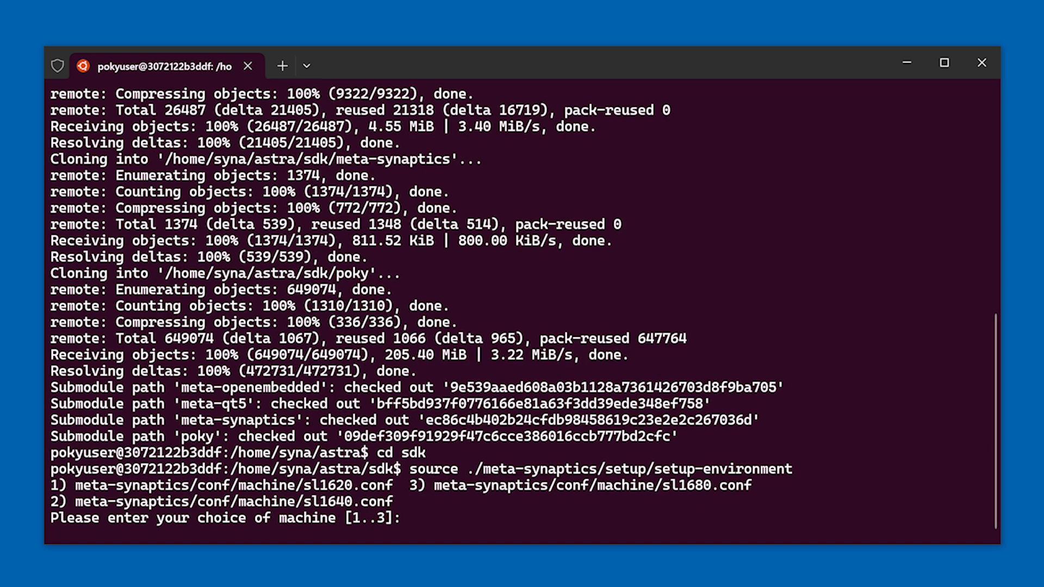
pyautogui.write('3')
# Choose machine 3 (sl1680), page through and accept the license, and start on build-sl1680 in a second shell.
pyautogui.press('Return')
pyautogui.press('space')
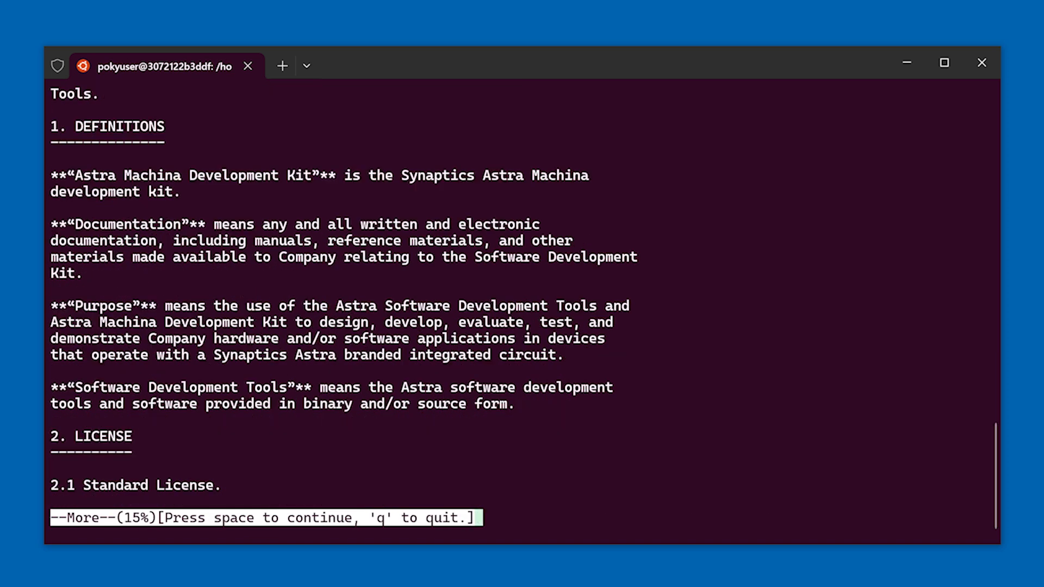
pyautogui.press('space')
pyautogui.press('space')
pyautogui.press('space')
pyautogui.press('space')
pyautogui.press('space')
pyautogui.press('space')
pyautogui.press('space')
pyautogui.press('space')
pyautogui.write('y')
pyautogui.press('Return')
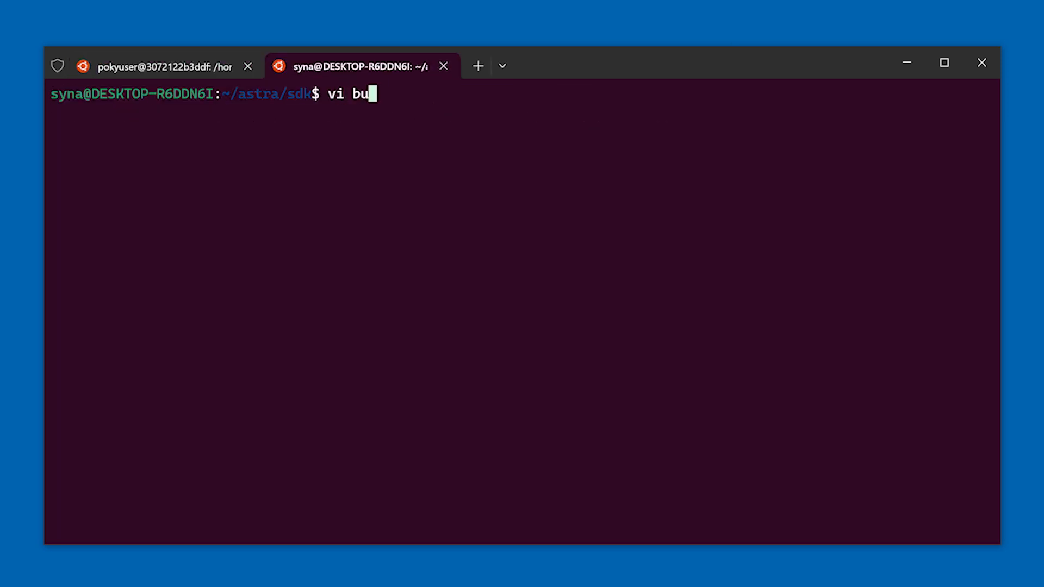
pyautogui.press('Tab')
pyautogui.write('co')
# Edit build-sl1680/conf/local.conf in vi and jump to its last line.
pyautogui.press('Tab')
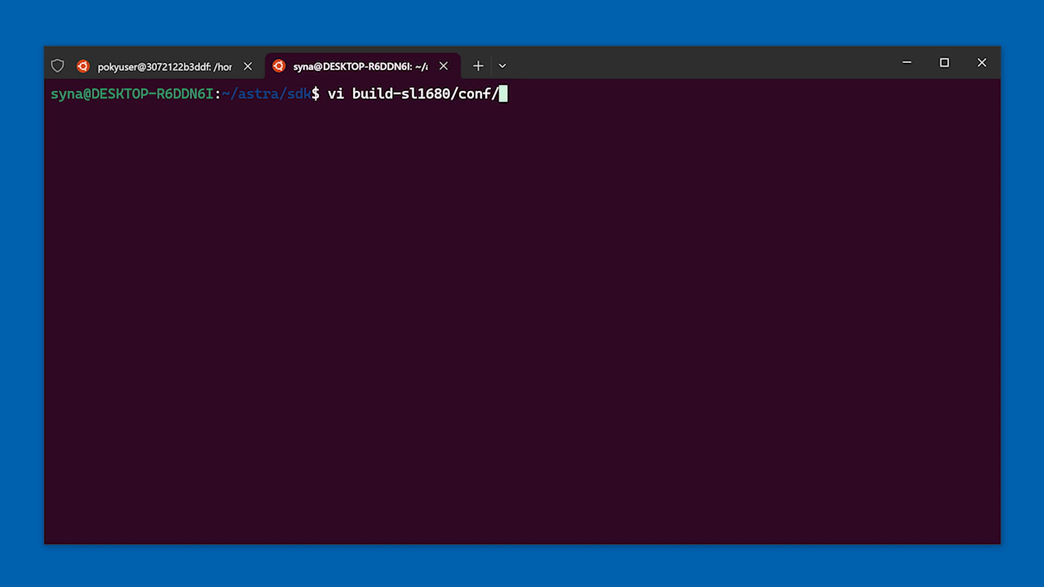
pyautogui.write('lo')
pyautogui.press('Tab')
pyautogui.press('Return')
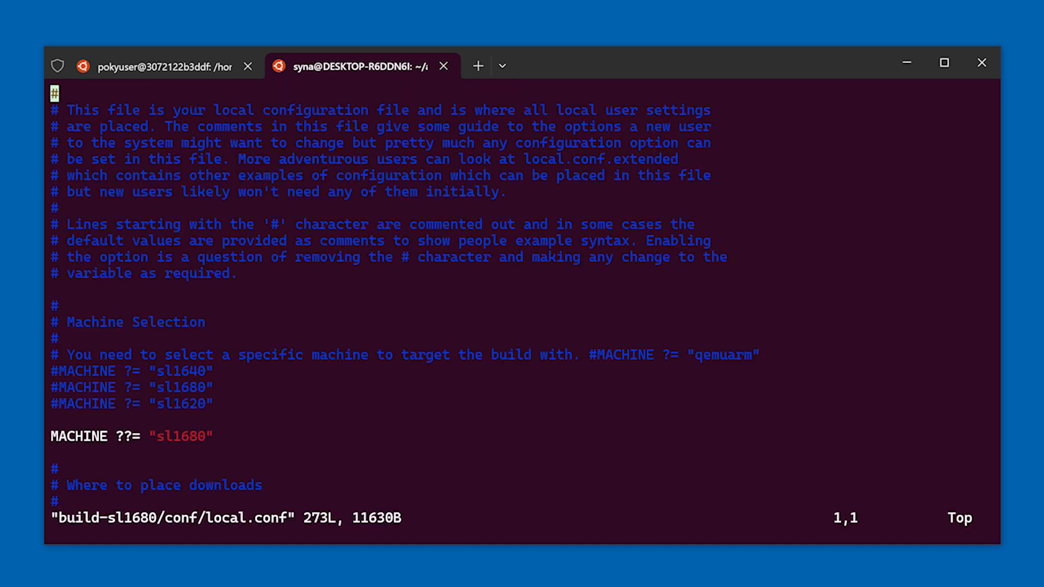
pyautogui.hotkey('shift', 'g')
# Append IMAGE_INSTALL:append = " python3-pip" as a new line and save local.conf.
pyautogui.hotkey('shift', 'a')
pyautogui.press('Return')
pyautogui.press('Return')
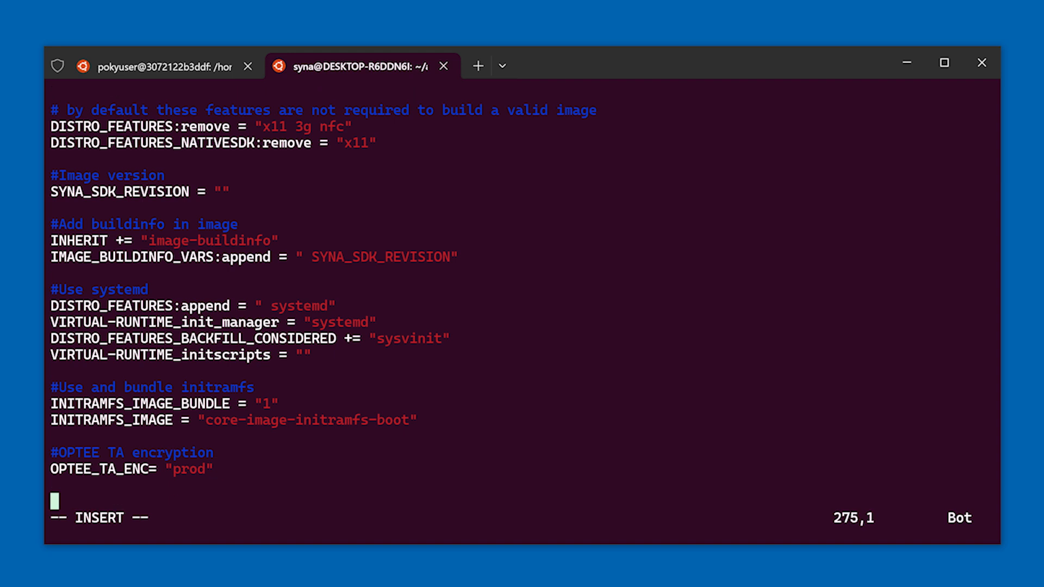
pyautogui.write('IMAGE_INSTALL:append = " python3-pip"')
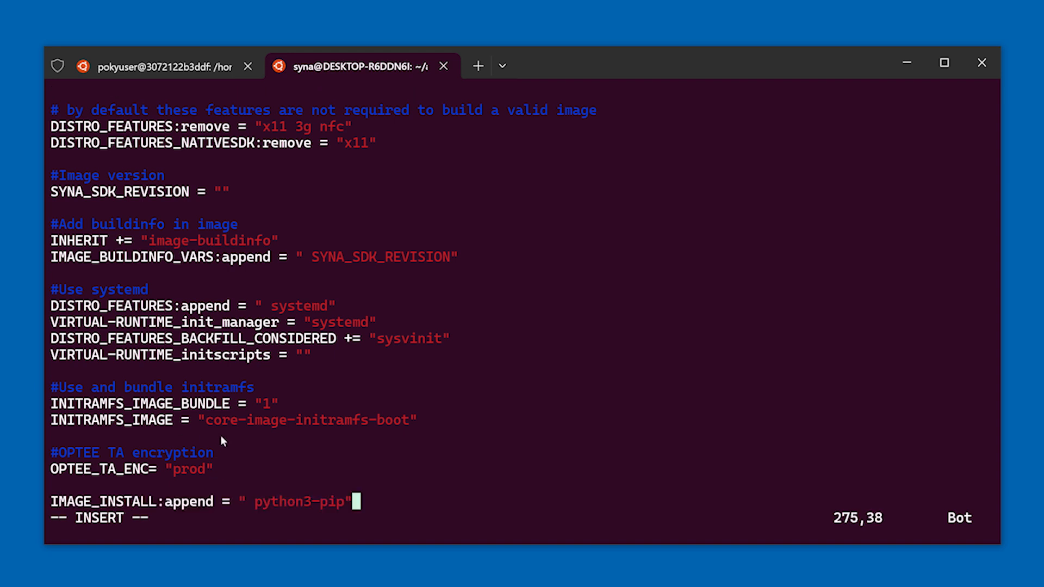
pyautogui.press('Escape')
pyautogui.write(':w')
pyautogui.press('Return')
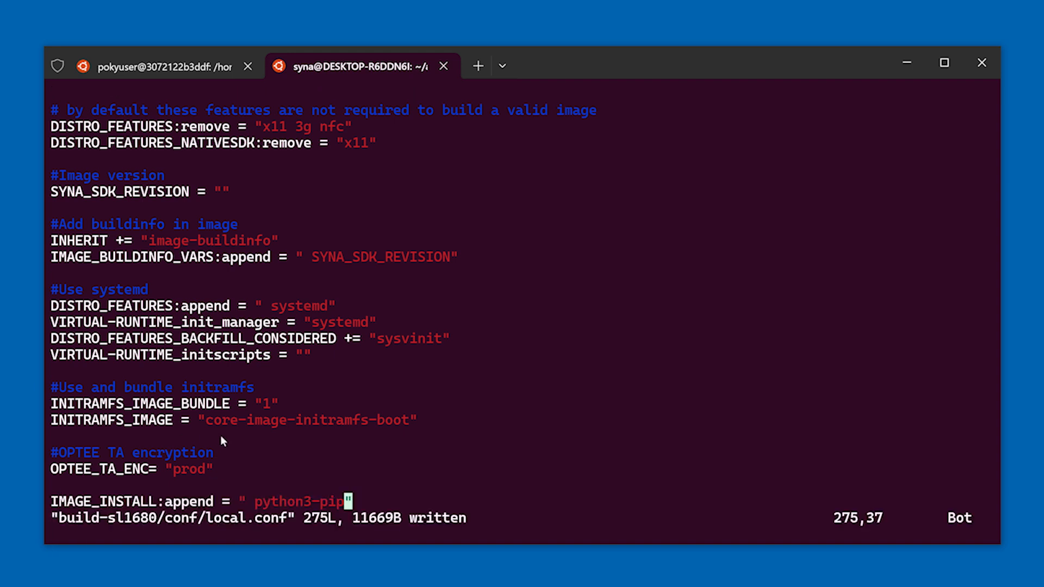
pyautogui.write(':q')
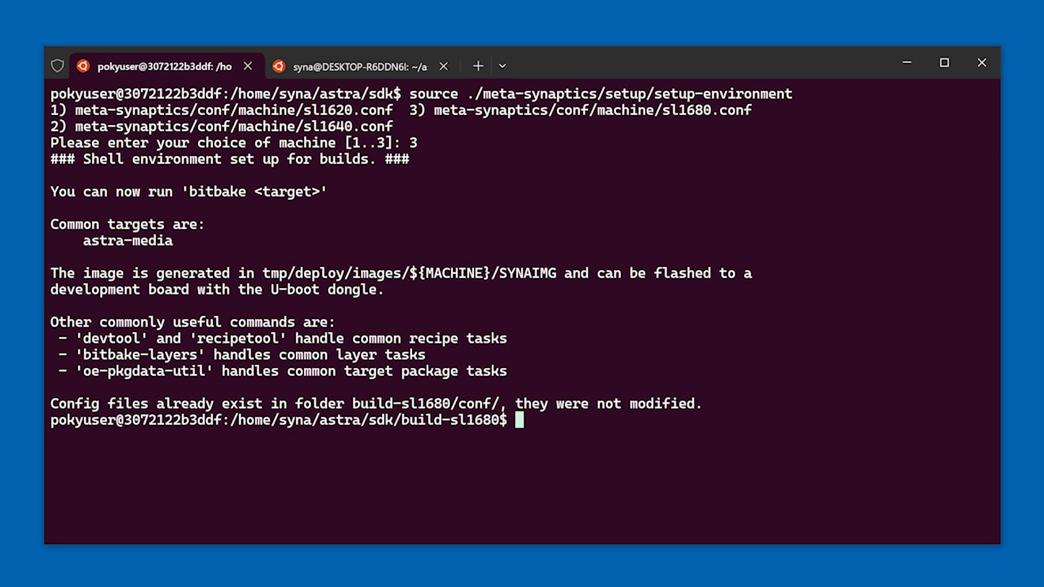
pyautogui.write('bitbak')
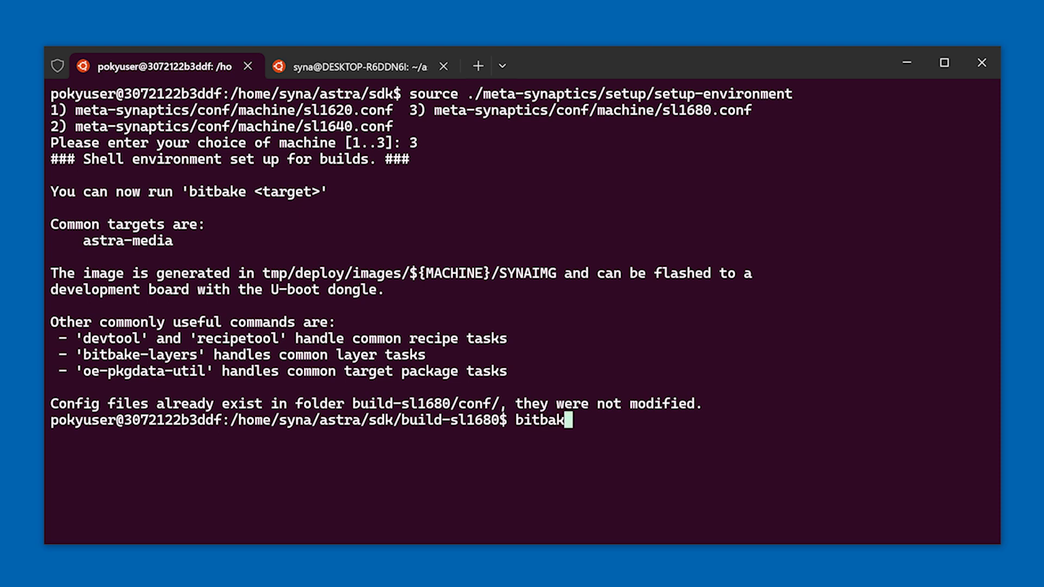
pyautogui.write('e astra')
pyautogui.write('-media')
# Run bitbake astra-media, then list tmp/images/sl1680/SYNAIMG/ to check the generated images.
pyautogui.press('Return')
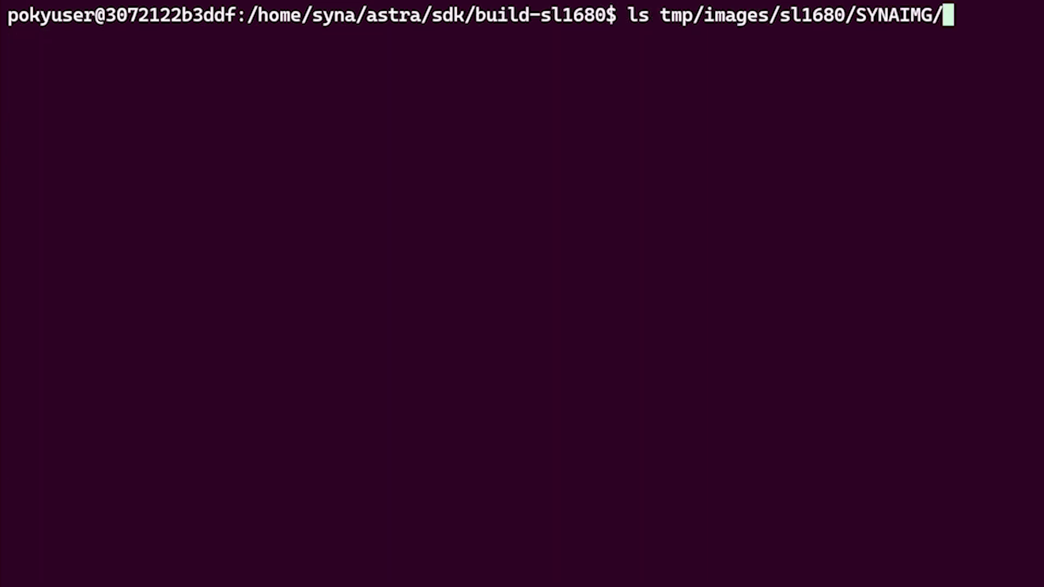
pyautogui.press('Return')
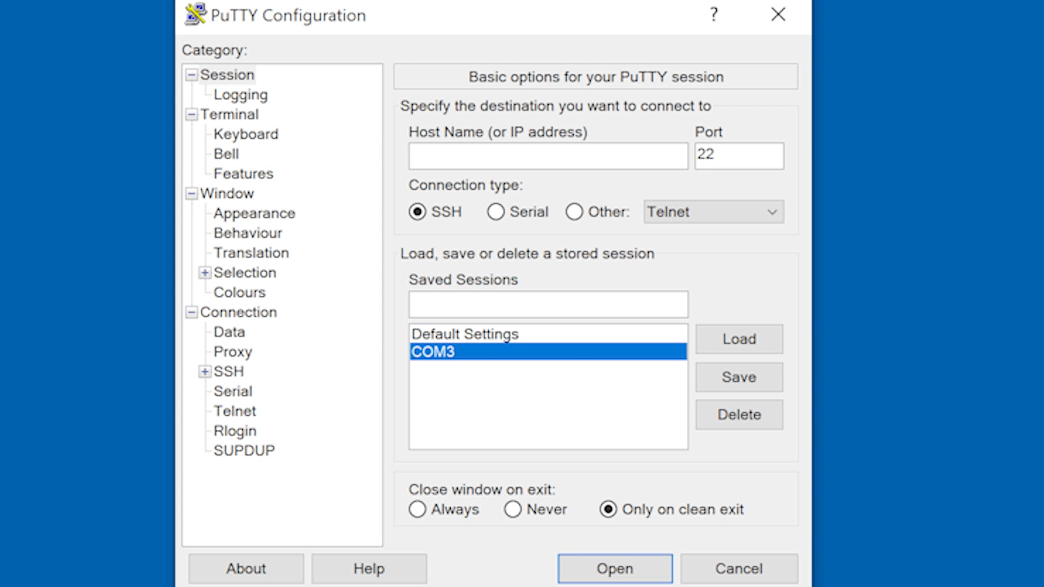
# Load the saved COM3 session, review its 115200-baud serial settings, and connect to the board.
pyautogui.hotkey('alt', 'l')
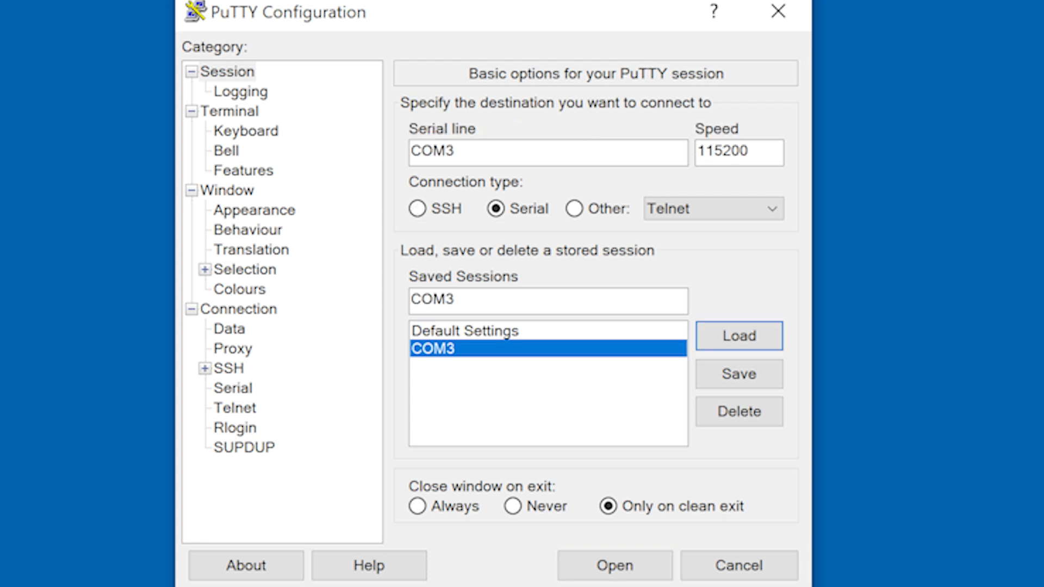
pyautogui.click(241, 392)
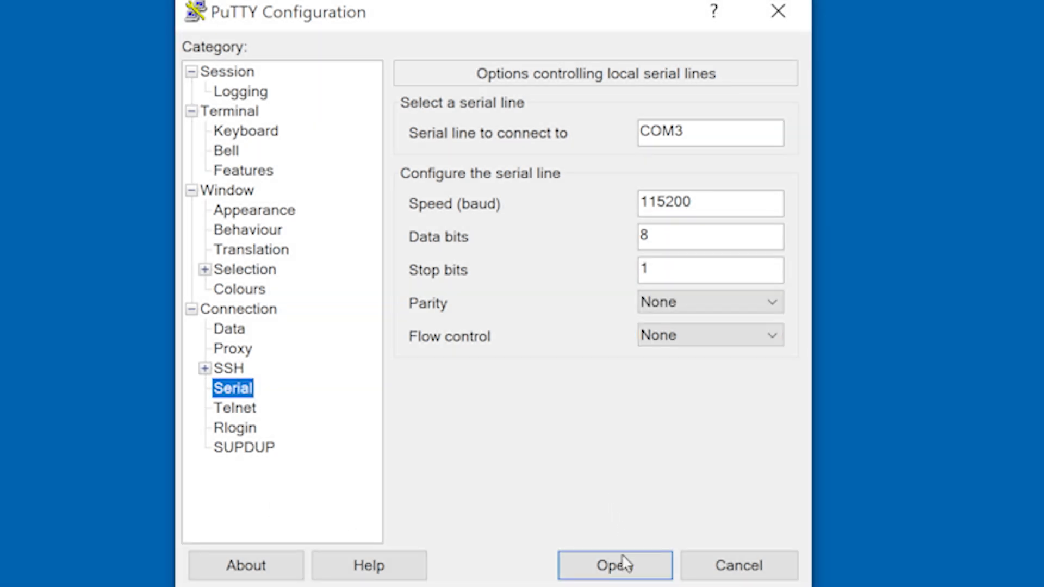
pyautogui.click(622, 557)
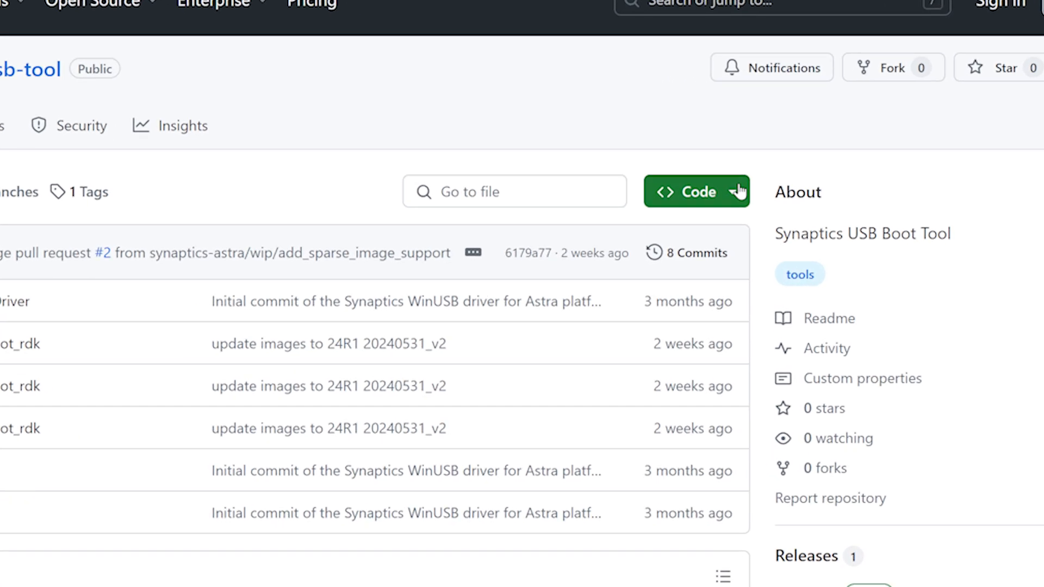
# Use the usb-tool repository's Code menu to download it as a ZIP.
pyautogui.click(713, 221)
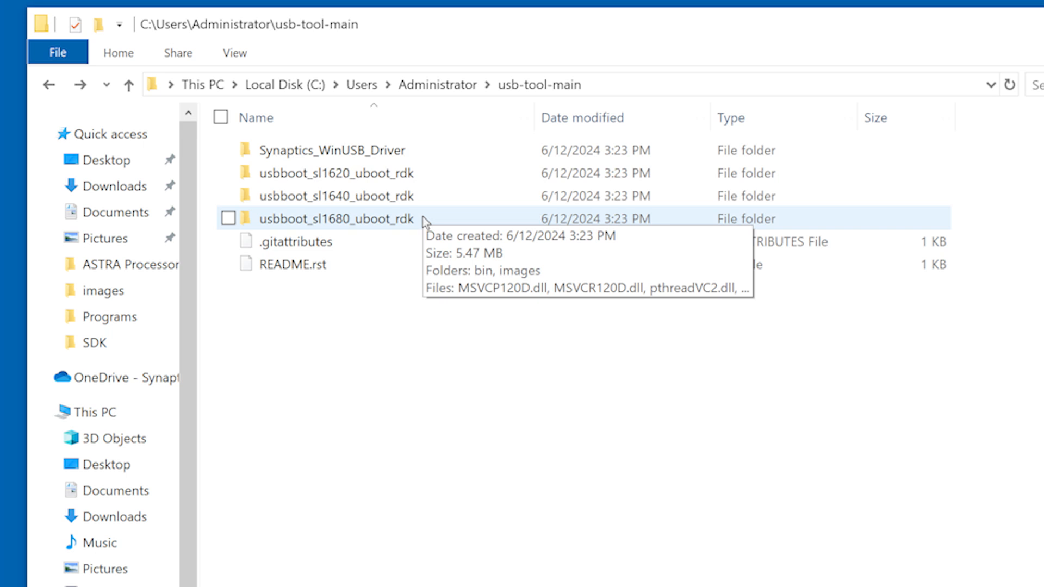
# Install SYNA_WinUSB.inf from the Synaptics_WinUSB_Driver folder, allowing the security warning and confirming success.
pyautogui.doubleClick(381, 160)
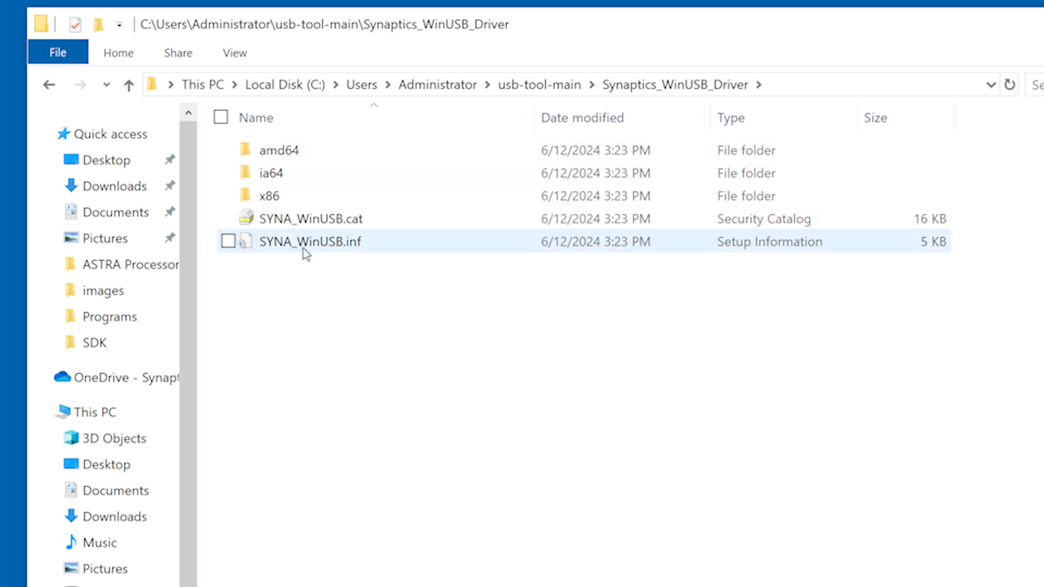
pyautogui.rightClick(253, 202)
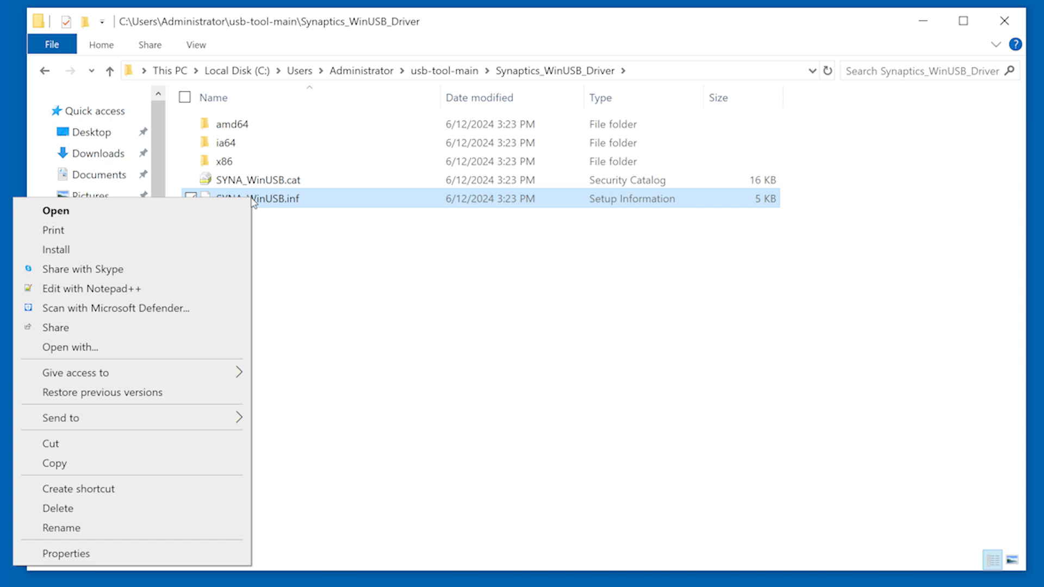
pyautogui.click(189, 253)
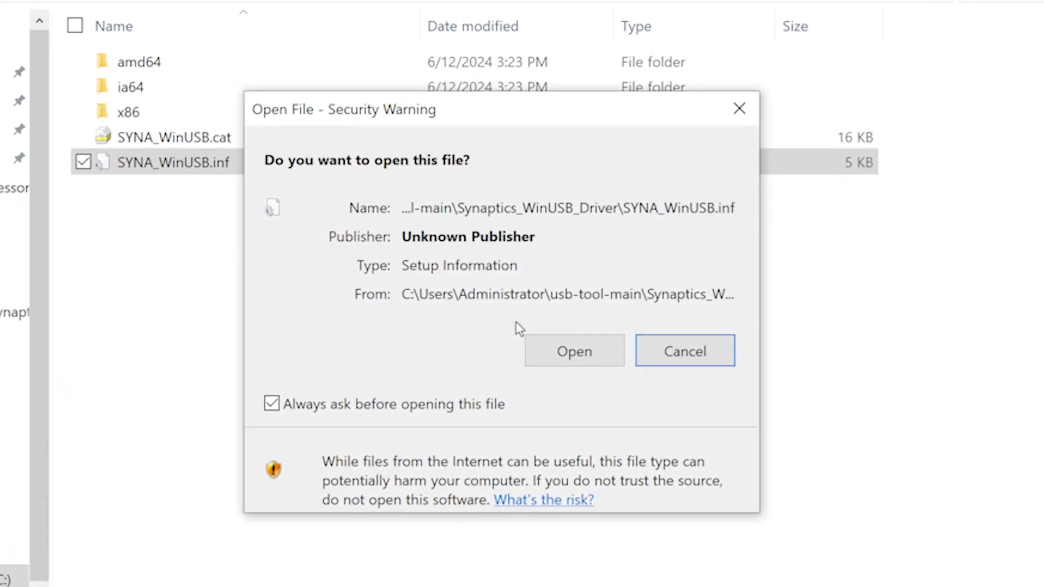
pyautogui.click(582, 350)
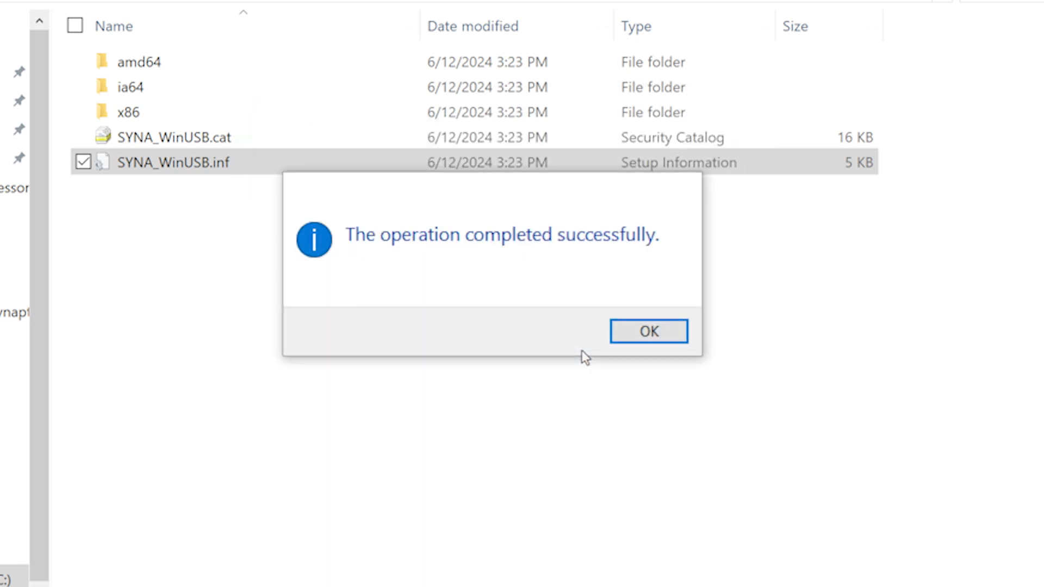
pyautogui.click(612, 329)
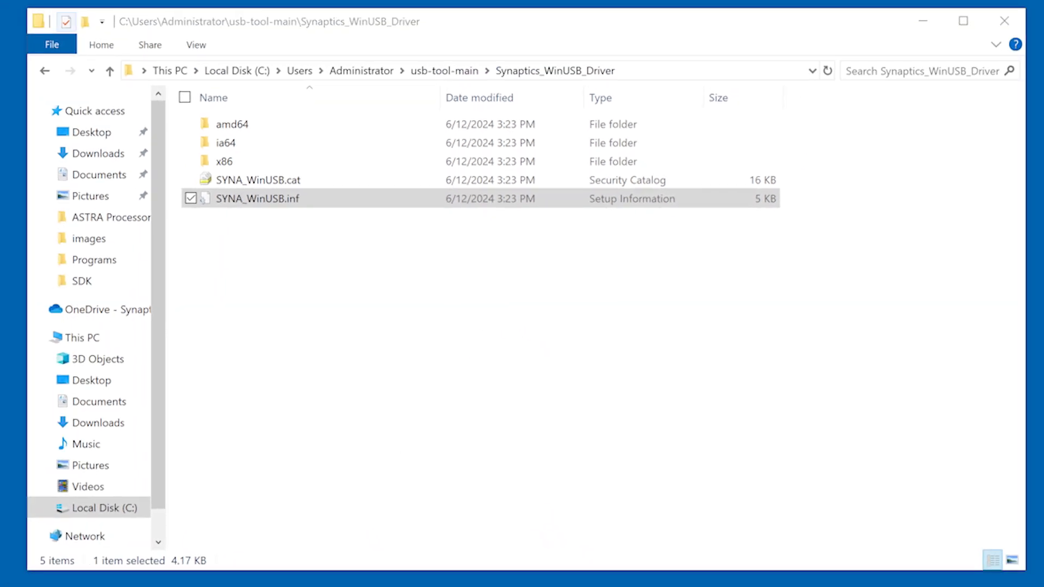
# Navigate up to usb-tool-main and into usbboot_sl1680_uboot_rdk's images folder.
pyautogui.click(473, 72)
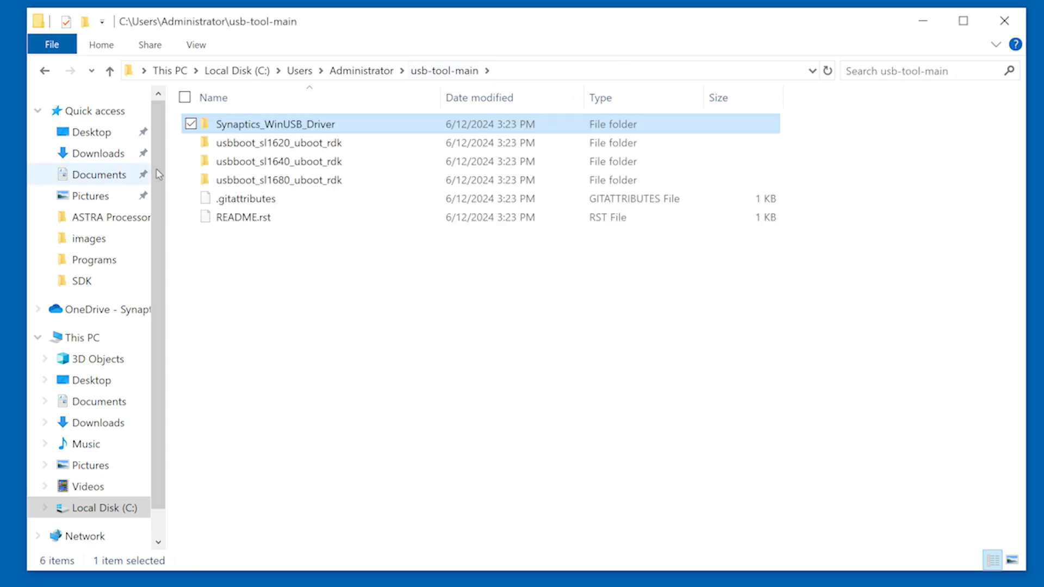
pyautogui.doubleClick(277, 180)
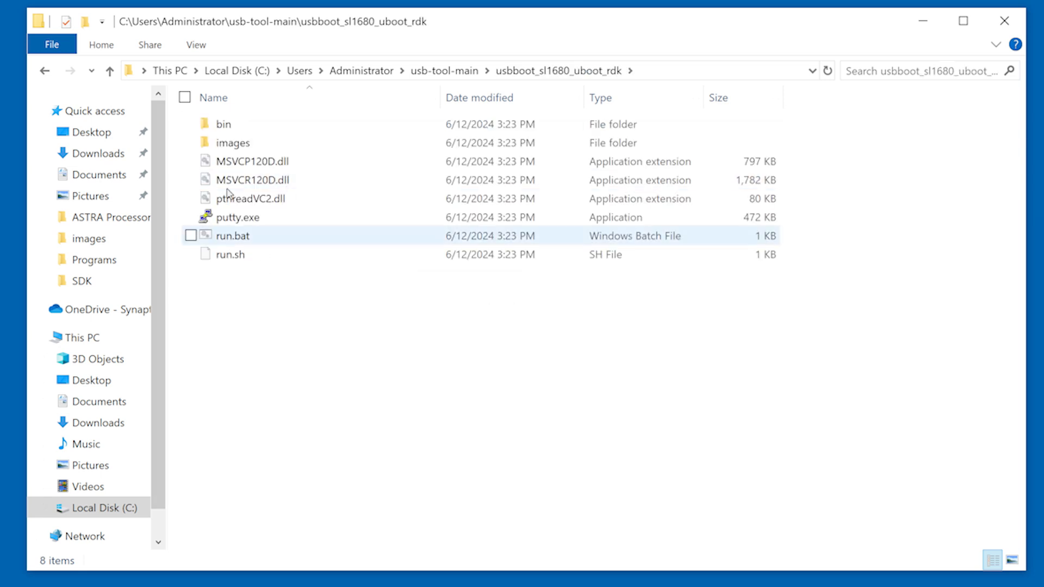
pyautogui.doubleClick(215, 143)
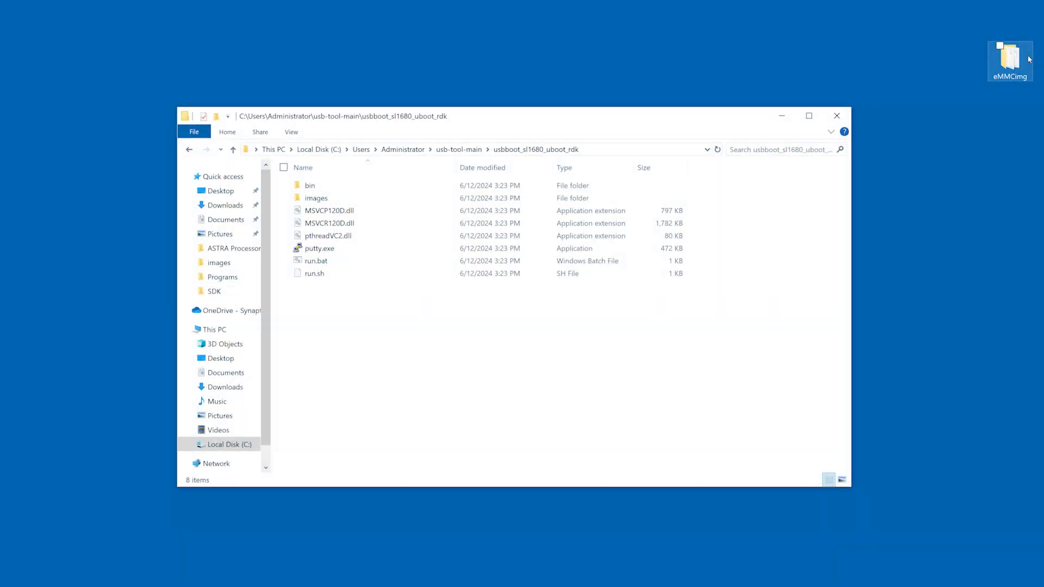
# Move the eMMCimg folder from the desktop into the images folder beside run.bat.
pyautogui.moveTo(1014, 57)
pyautogui.mouseDown()
pyautogui.moveTo(435, 194)
pyautogui.moveTo(322, 199)
pyautogui.mouseUp()
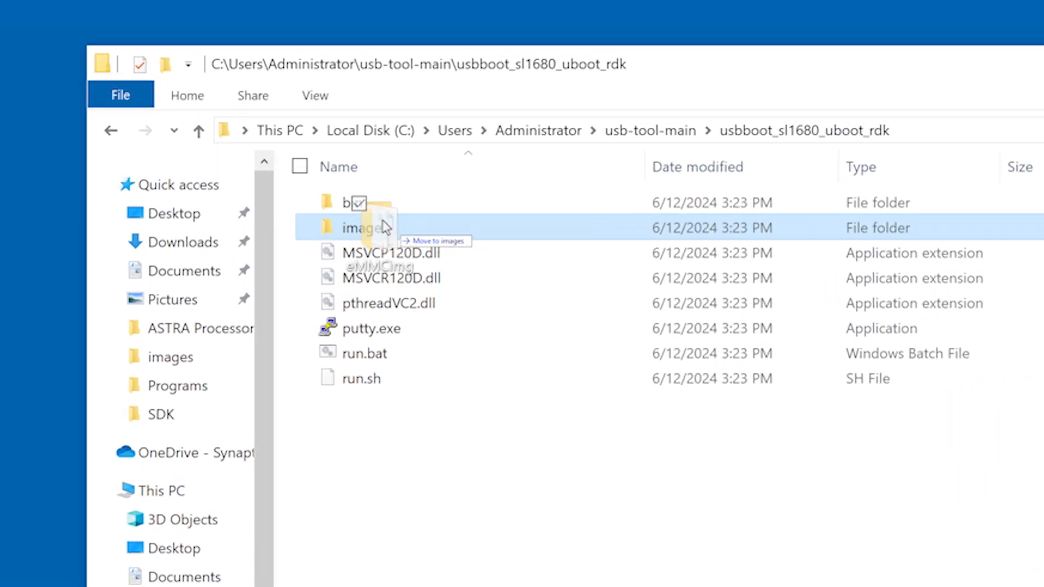
pyautogui.moveTo(378, 229); pyautogui.dragTo(379, 229)
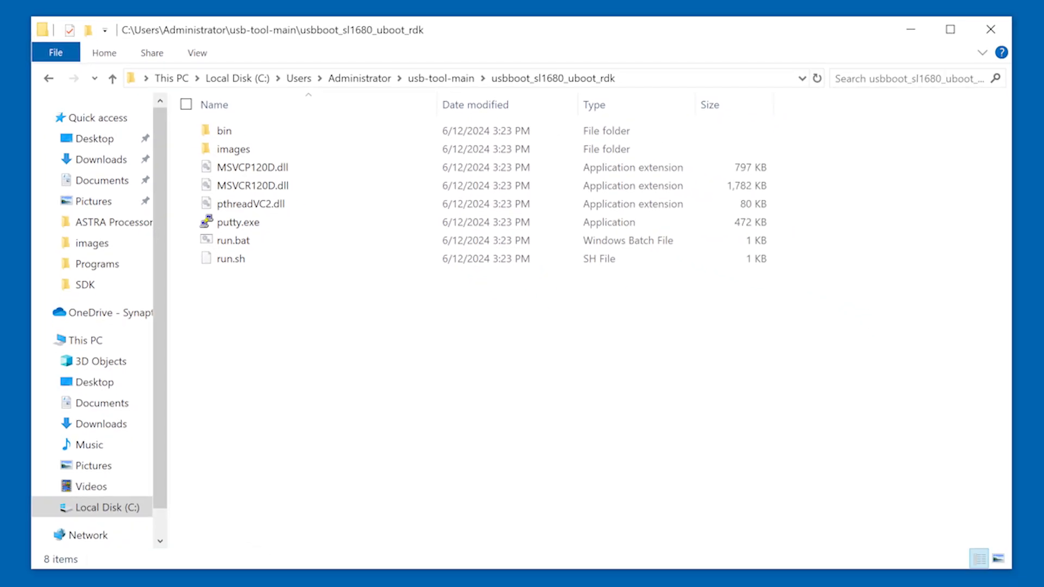
pyautogui.click(232, 239)
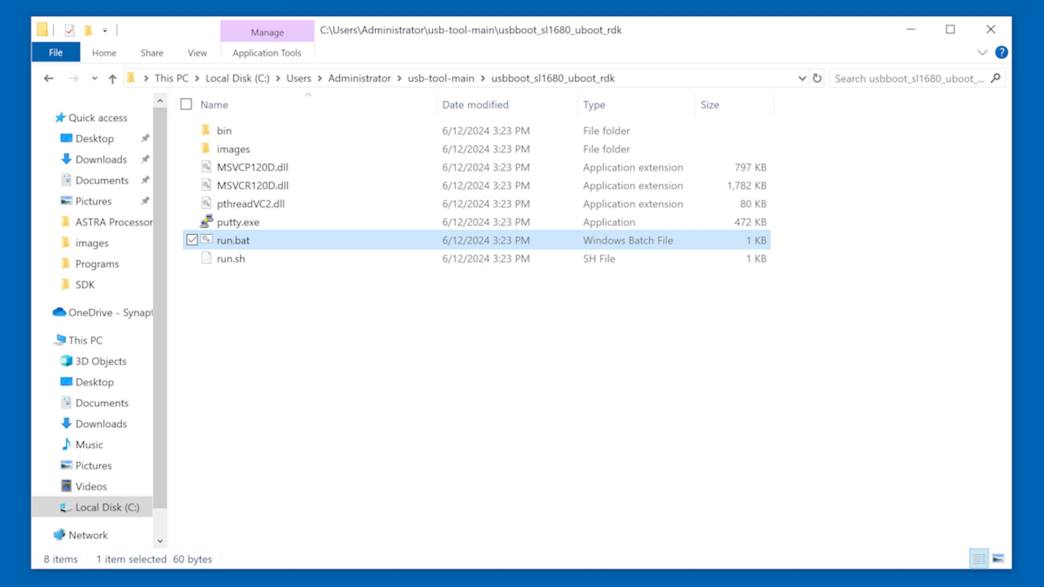
# Launch run.bat so the SL1680 board USB-boots into U-Boot.
pyautogui.doubleClick(236, 240)
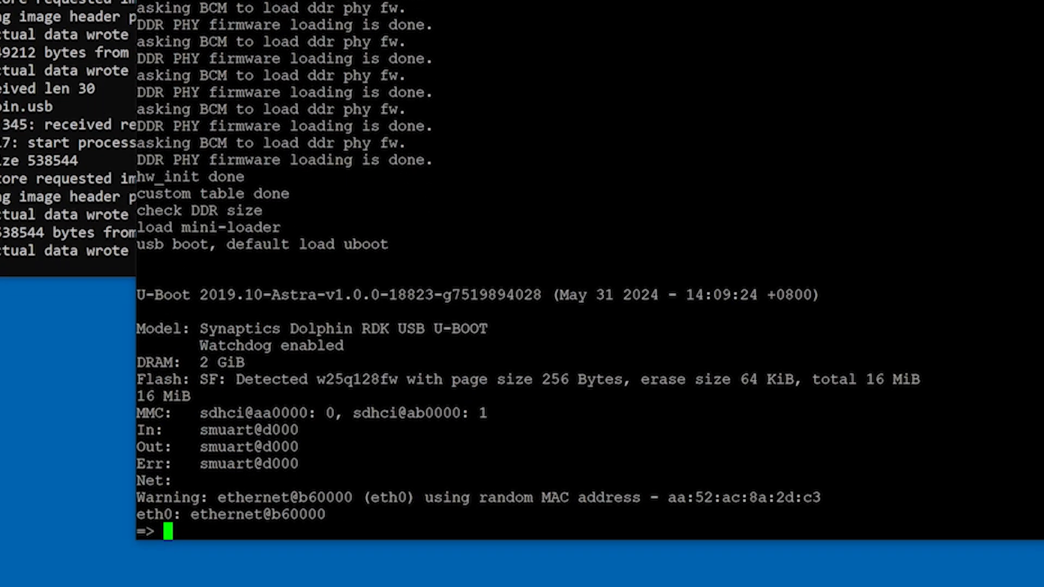
pyautogui.write('l2emmc eMMCimg')
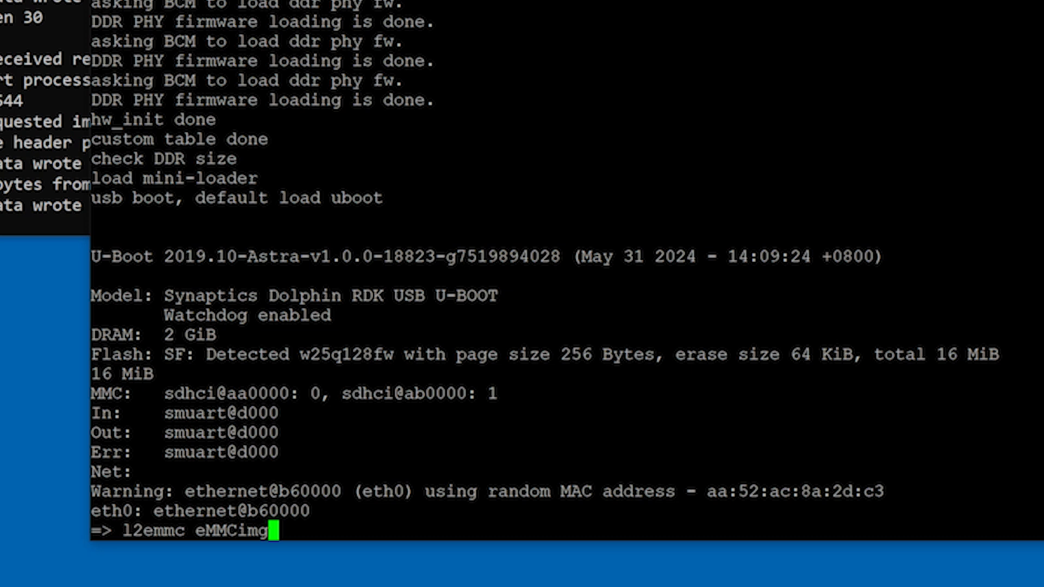
# Flash eMMCimg to eMMC with l2emmc eMMCimg, then reset the board into the new image.
pyautogui.press('Return')
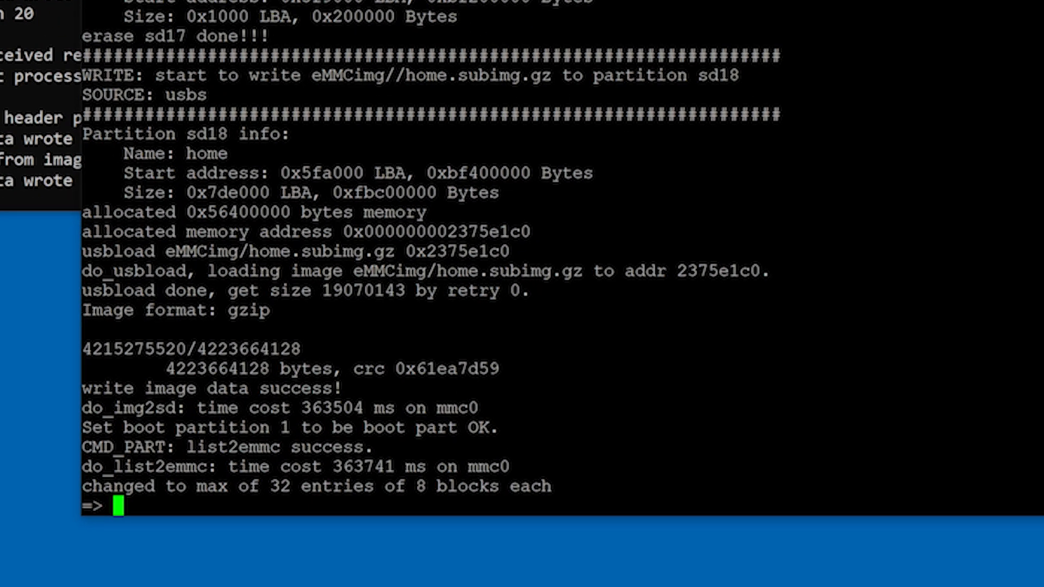
pyautogui.write('reset')
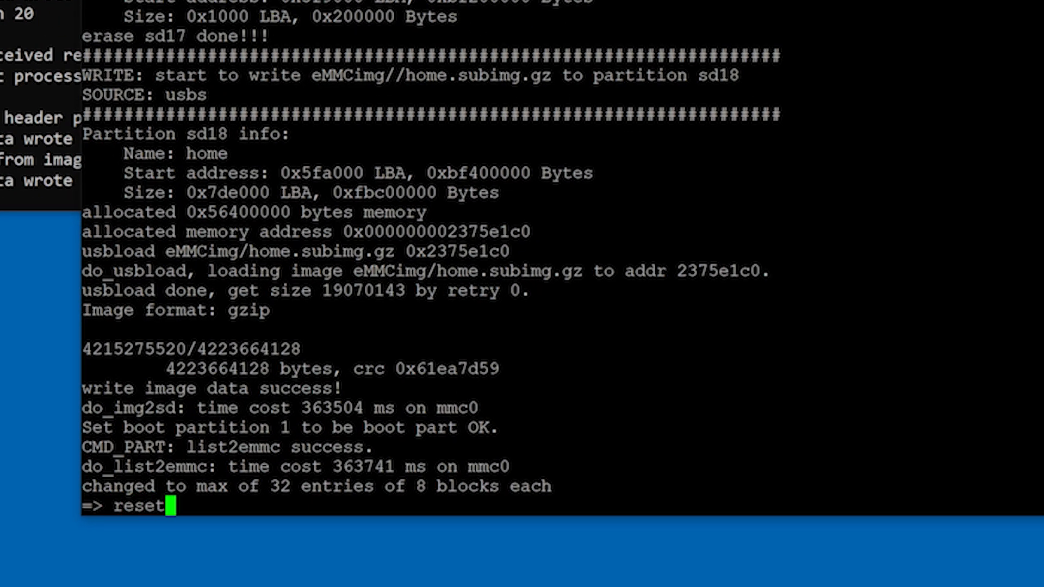
pyautogui.press('Return')
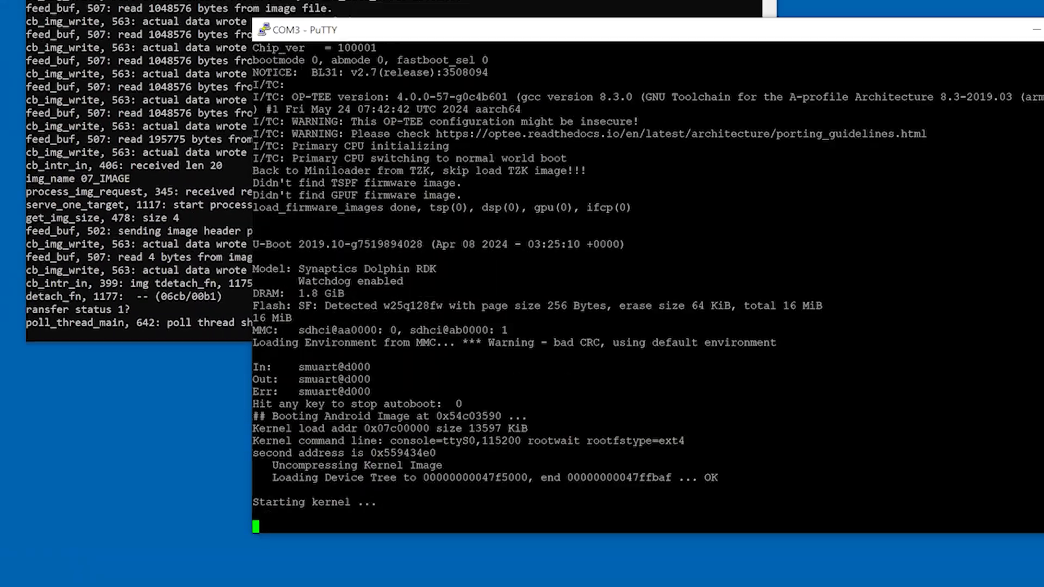